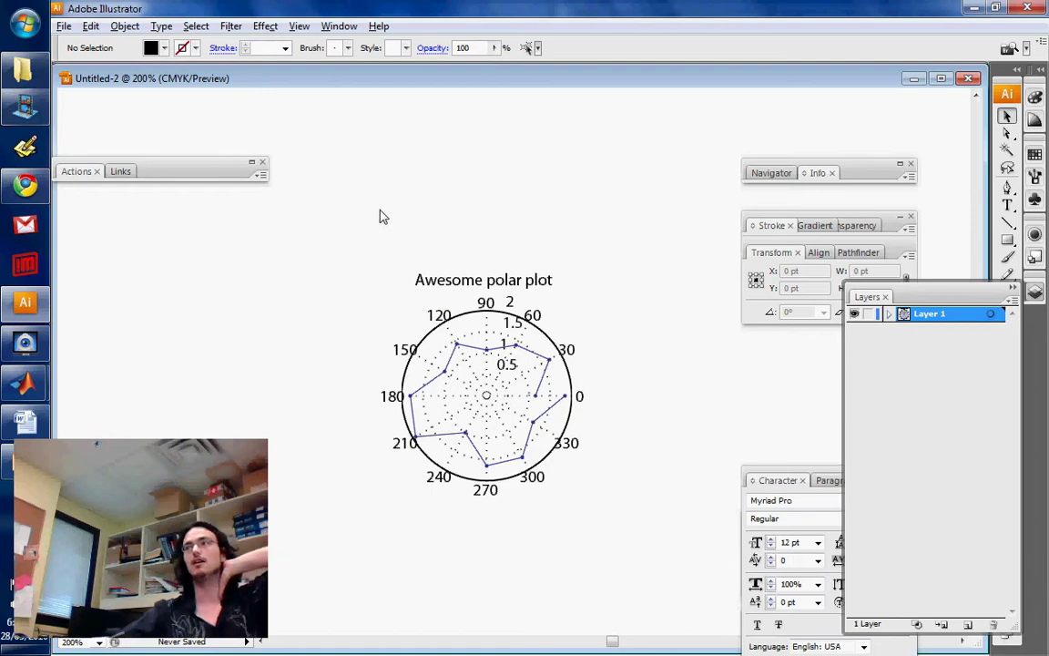
Open scatterplot.eps from the illustratorforscientists folder
{"action": "left_click", "coordinate": [64, 26]}
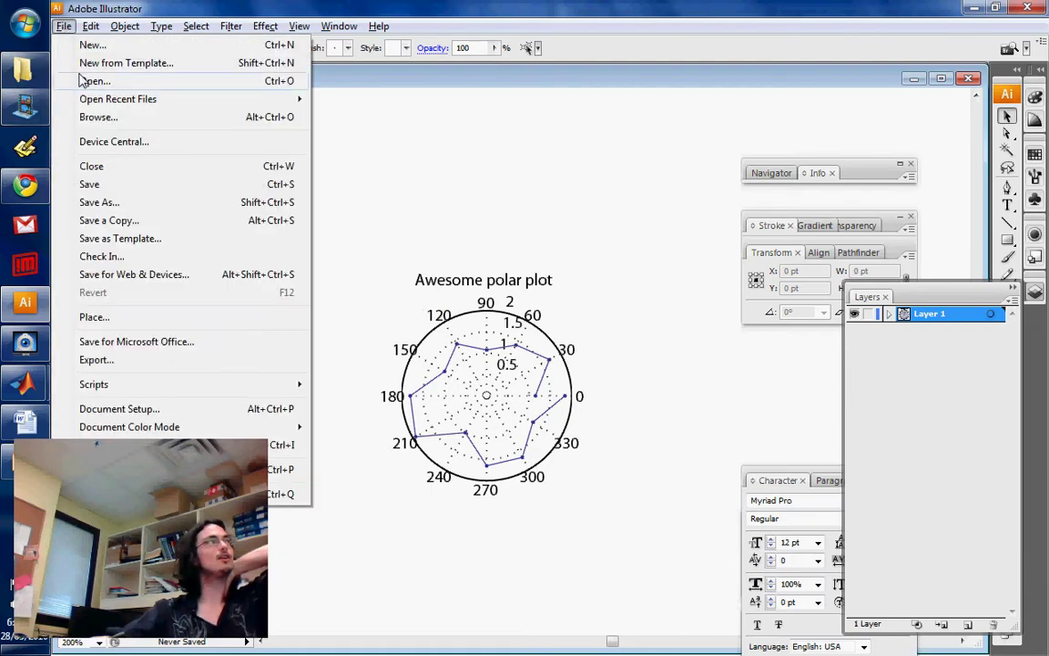
{"action": "left_click", "coordinate": [83, 81]}
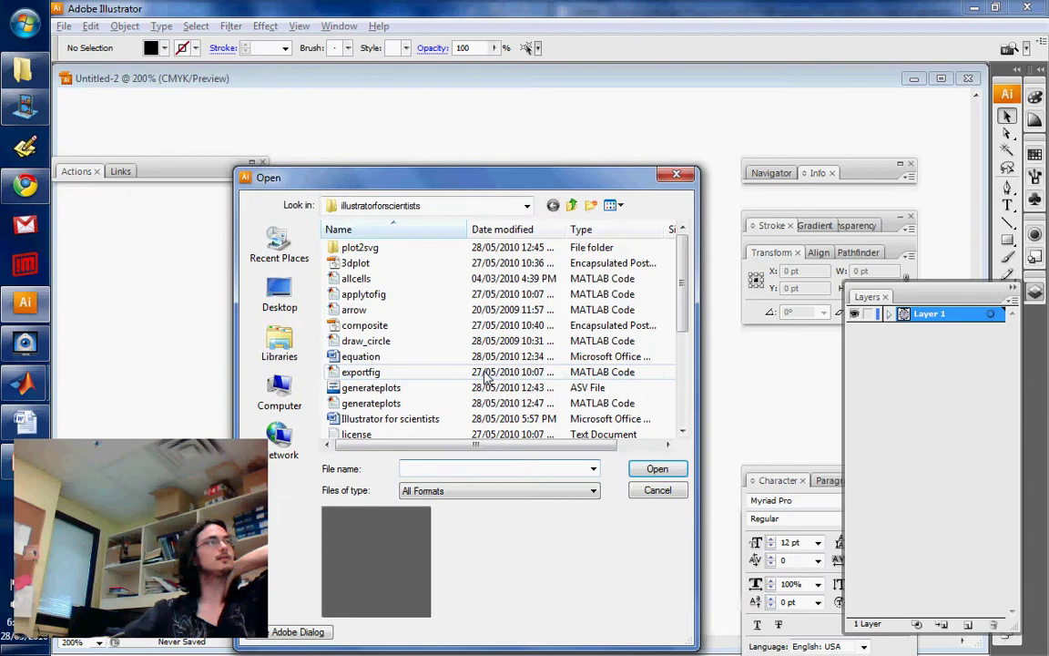
{"action": "left_click_drag", "start_coordinate": [677, 274], "coordinate": [672, 340]}
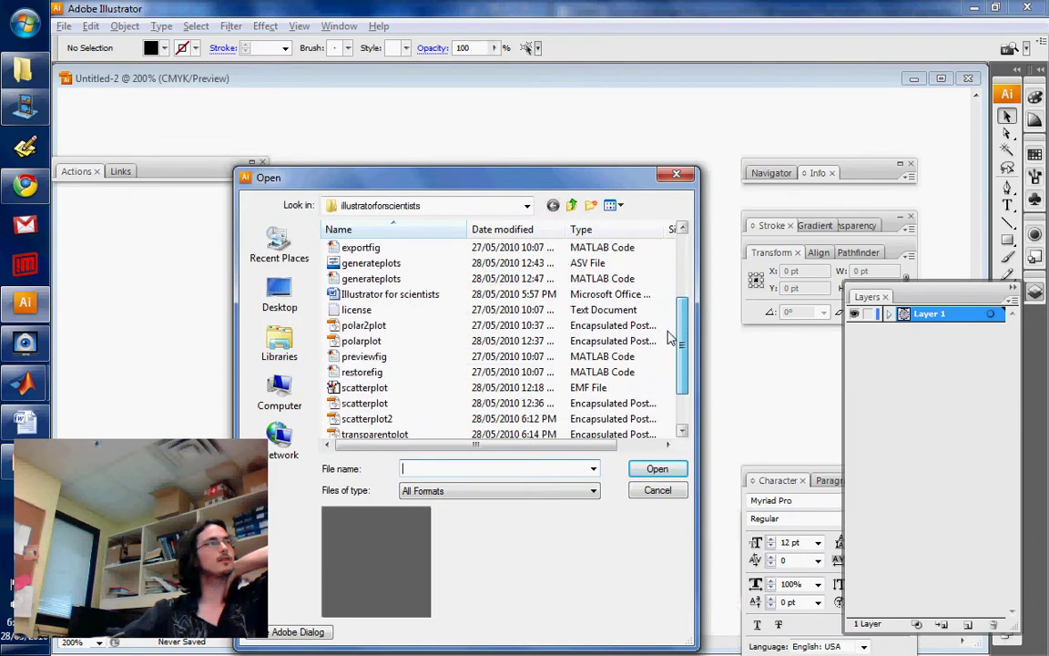
{"action": "double_click", "coordinate": [436, 403]}
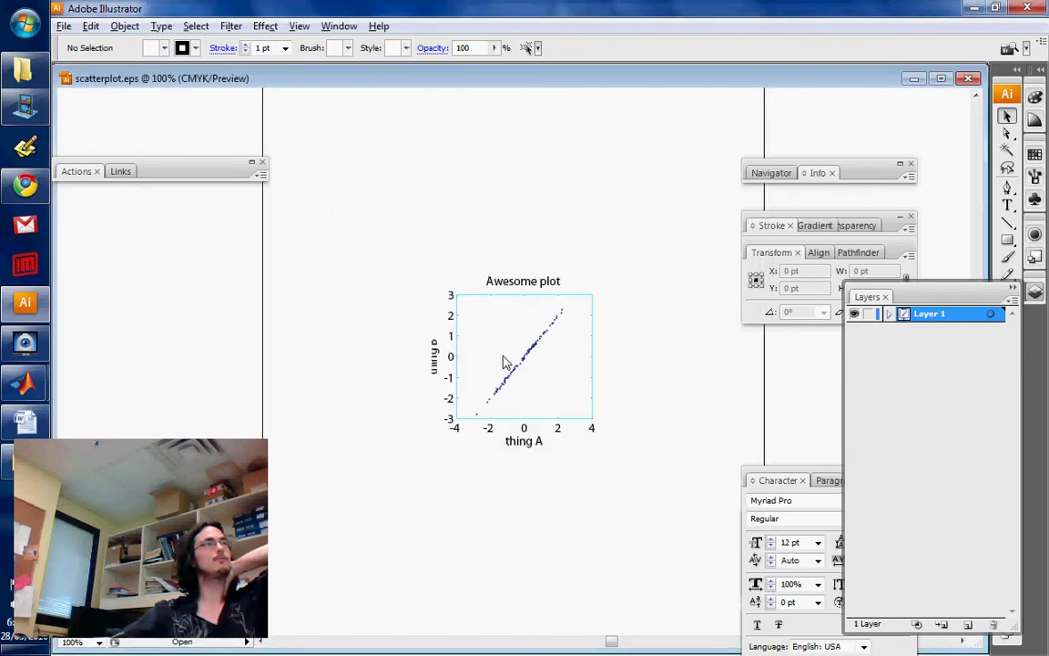
Copy the scatter plot group, paste it into Untitled-2, and position it beneath the polar plot
{"action": "left_click", "coordinate": [503, 363]}
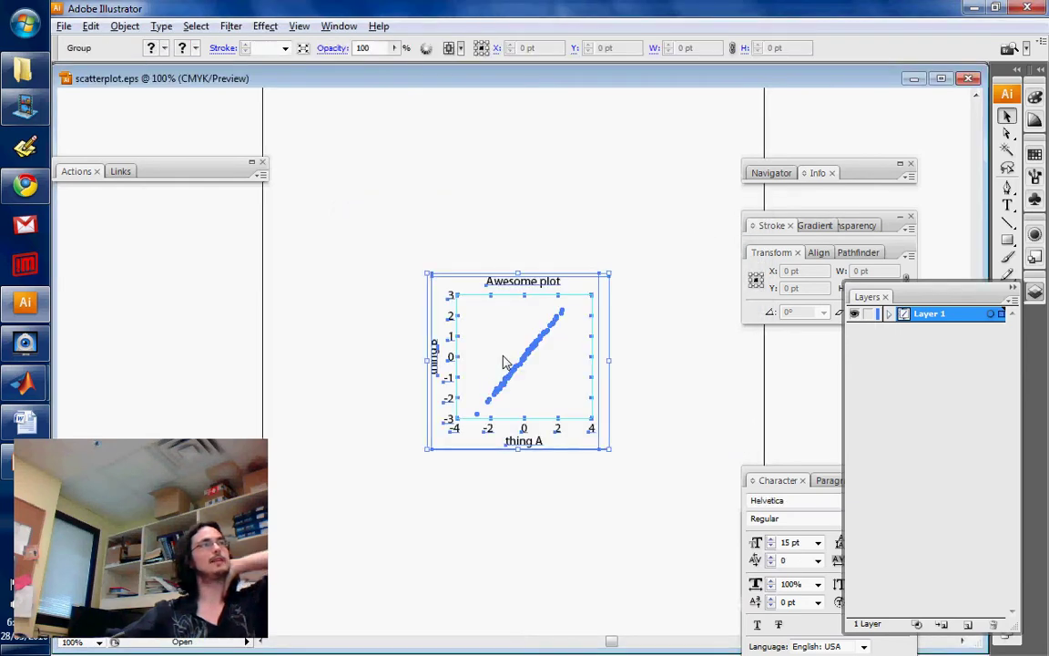
{"action": "double_click", "coordinate": [308, 81]}
{"action": "left_click_drag", "start_coordinate": [382, 104], "coordinate": [880, 323]}
{"action": "left_click", "coordinate": [496, 200]}
{"action": "scroll", "coordinate": [467, 400], "scroll_direction": "down", "scroll_amount": 3}
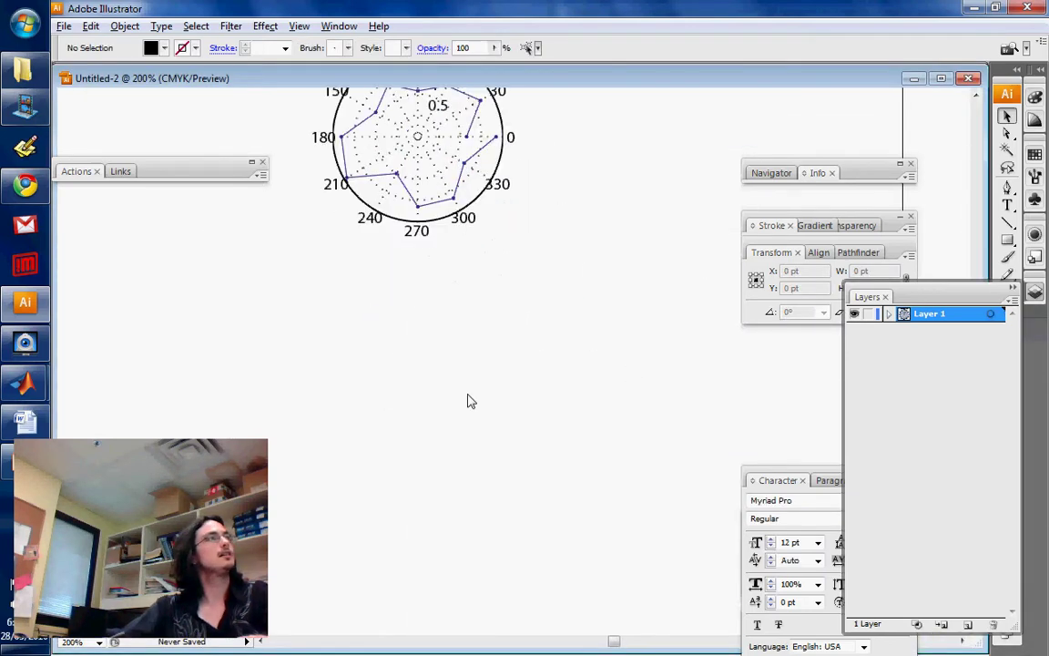
{"action": "key", "text": "ctrl+v"}
{"action": "left_click_drag", "start_coordinate": [513, 328], "coordinate": [481, 368]}
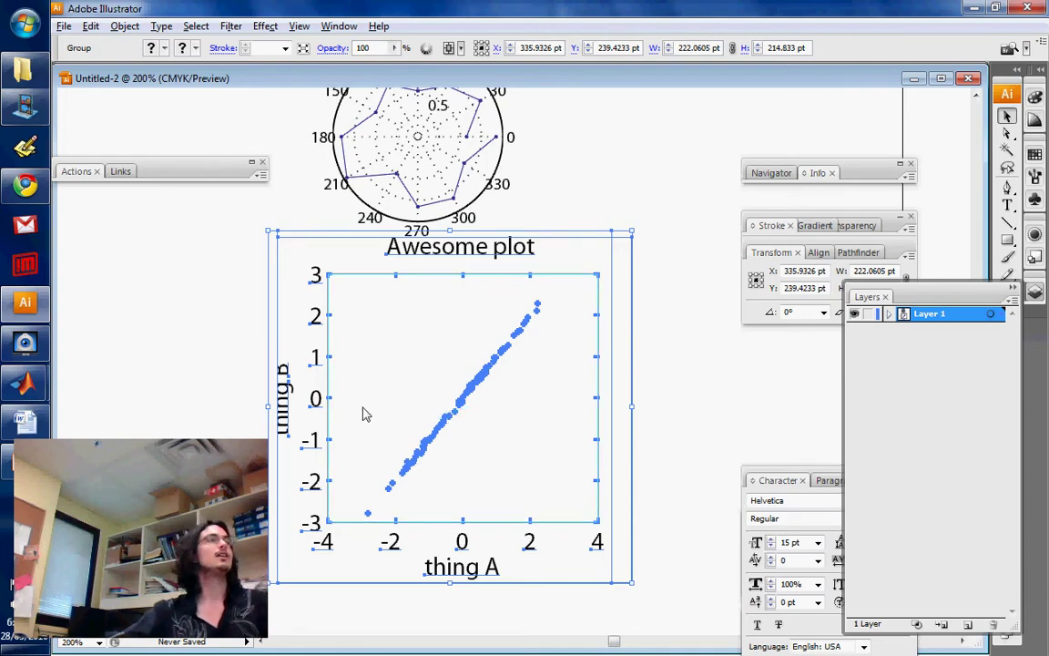
Enter Isolation Mode on the scatter plot group and select its inner plot group
{"action": "double_click", "coordinate": [282, 400]}
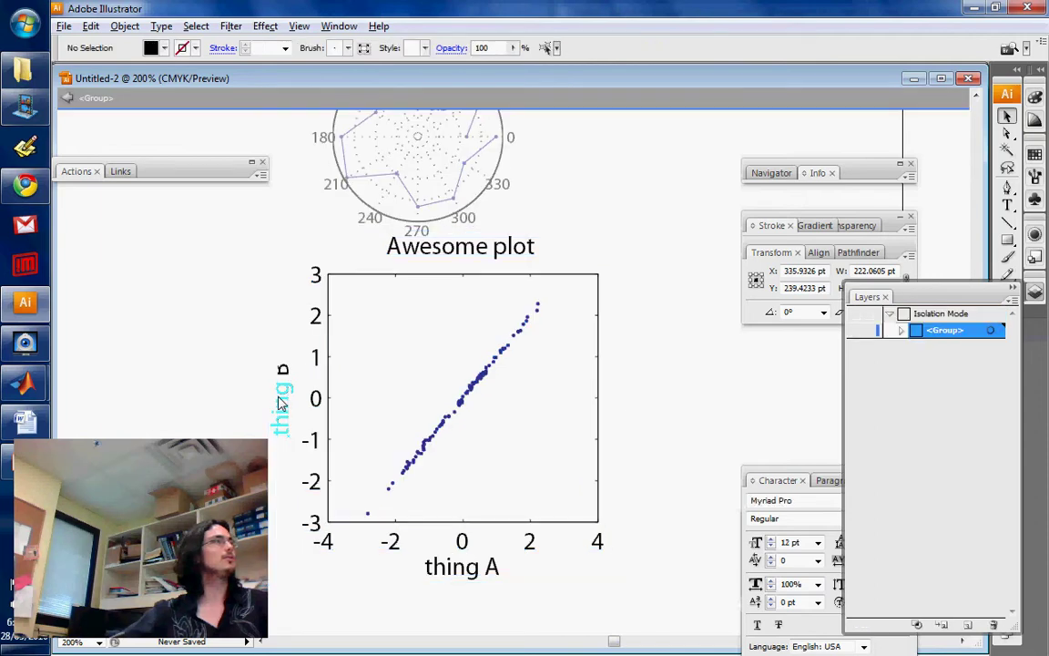
{"action": "left_click", "coordinate": [282, 401]}
{"action": "double_click", "coordinate": [283, 401]}
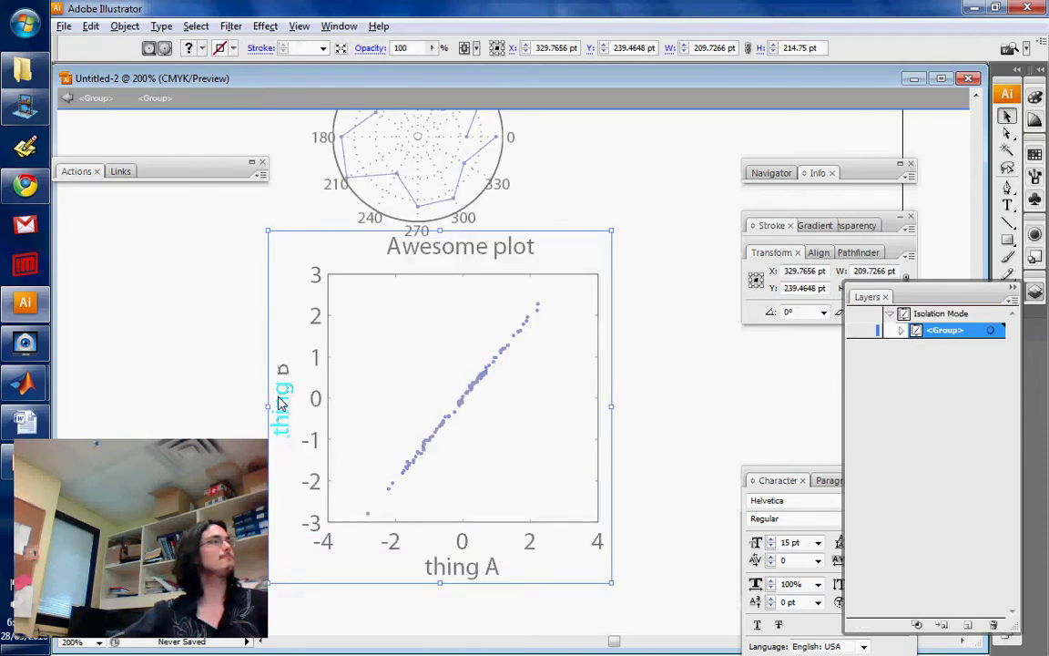
{"action": "left_click", "coordinate": [282, 402]}
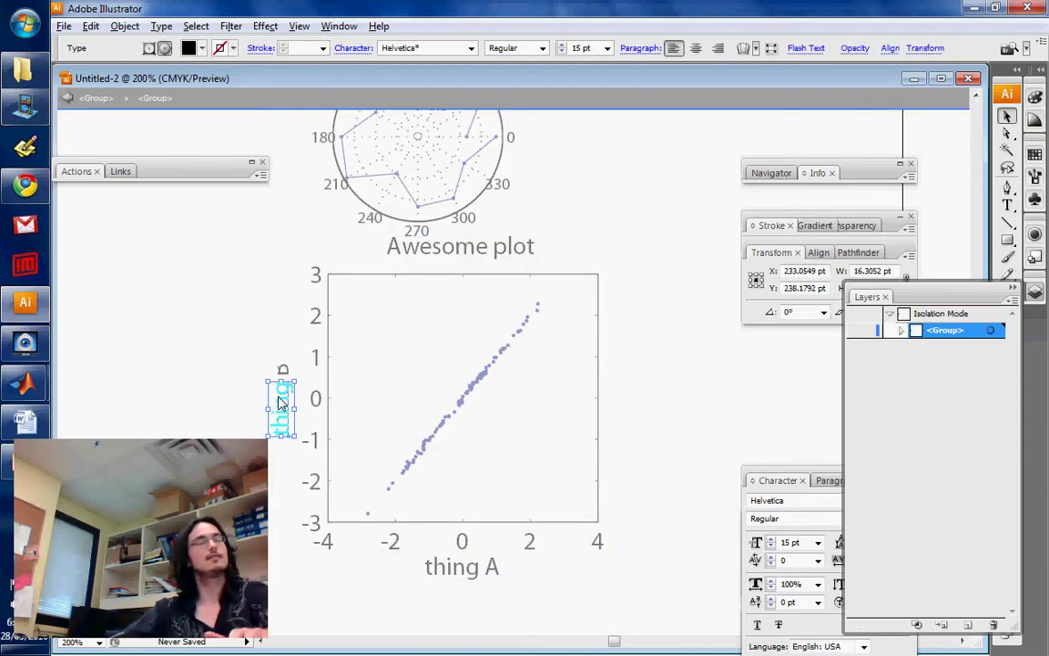
{"action": "left_click", "coordinate": [226, 402]}
{"action": "double_click", "coordinate": [227, 403]}
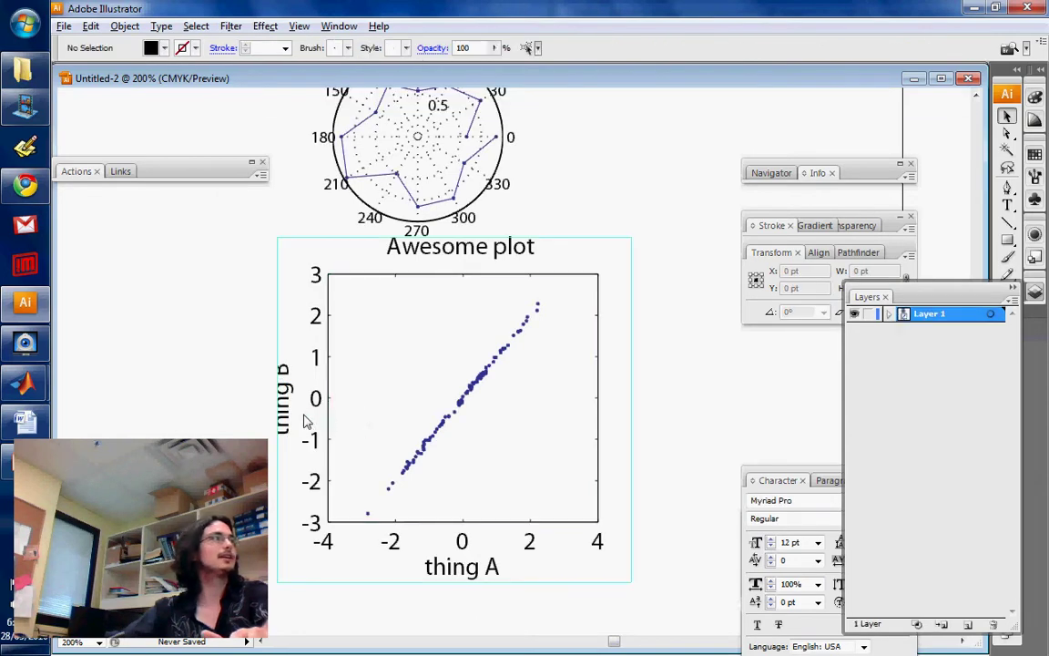
{"action": "double_click", "coordinate": [281, 391]}
{"action": "left_click", "coordinate": [279, 410]}
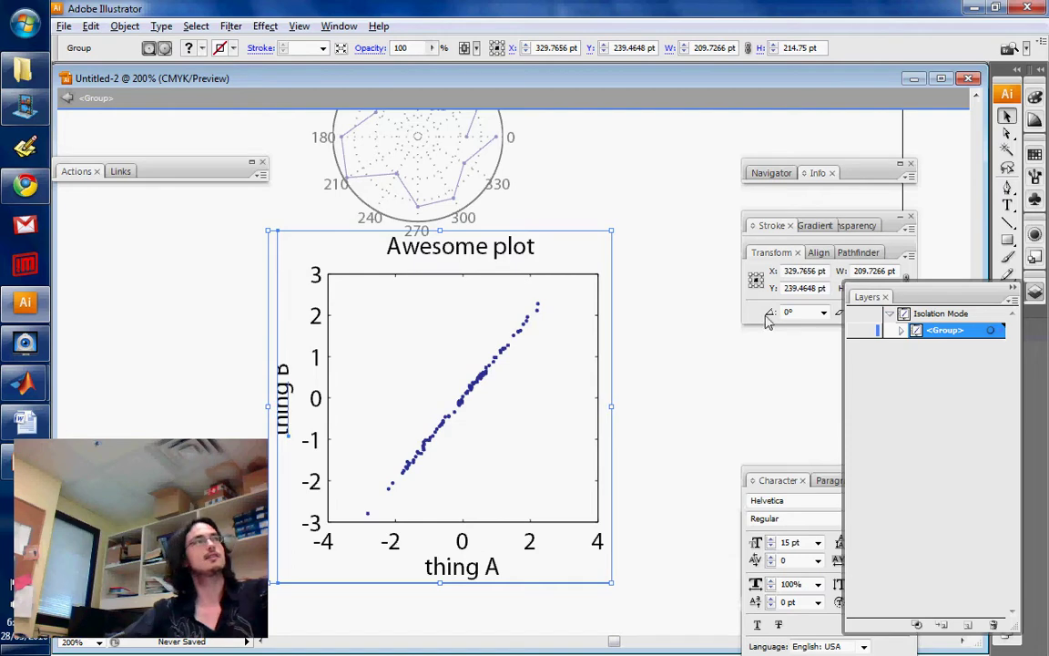
{"action": "left_click", "coordinate": [670, 527]}
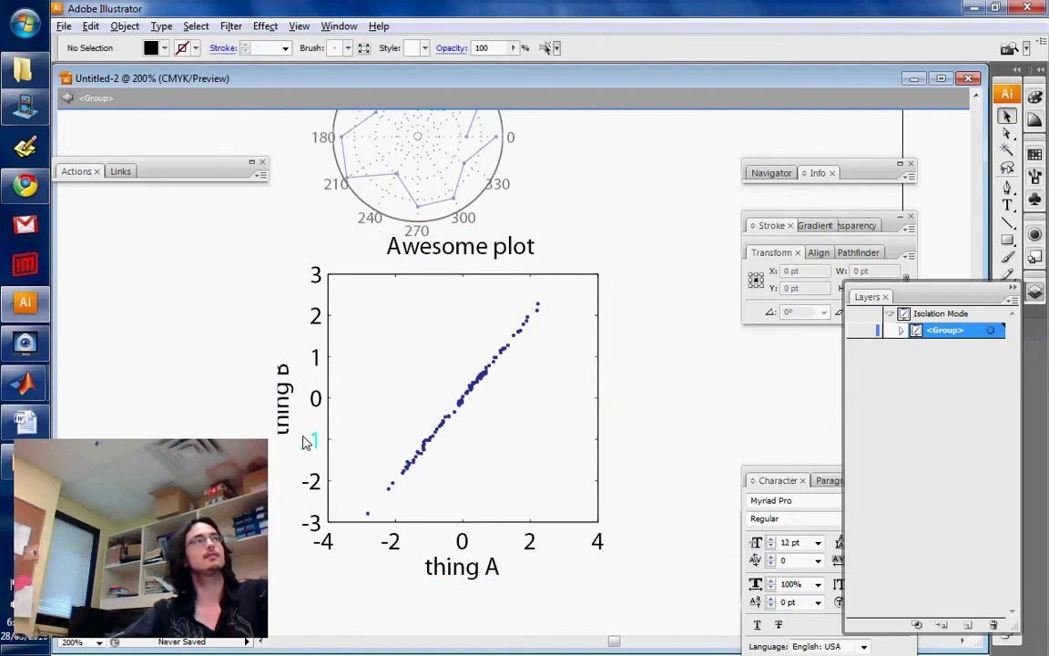
{"action": "left_click", "coordinate": [278, 417]}
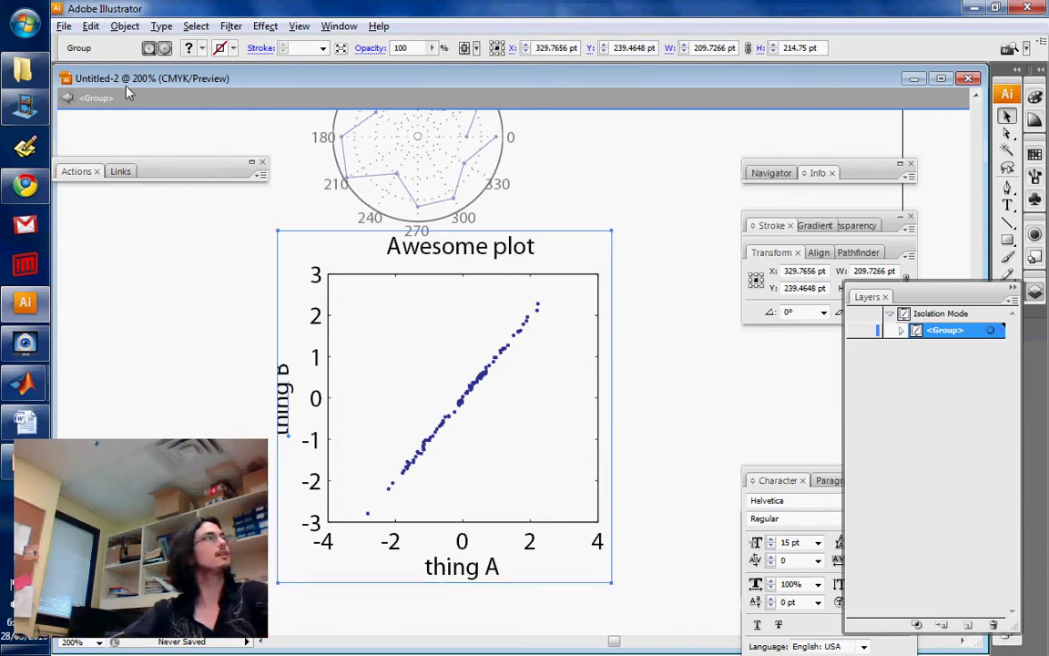
Release the inner group's clipping mask so the full 'thing B' label shows, then reselect the plot group
{"action": "left_click", "coordinate": [113, 25]}
{"action": "mouse_move", "coordinate": [300, 438]}
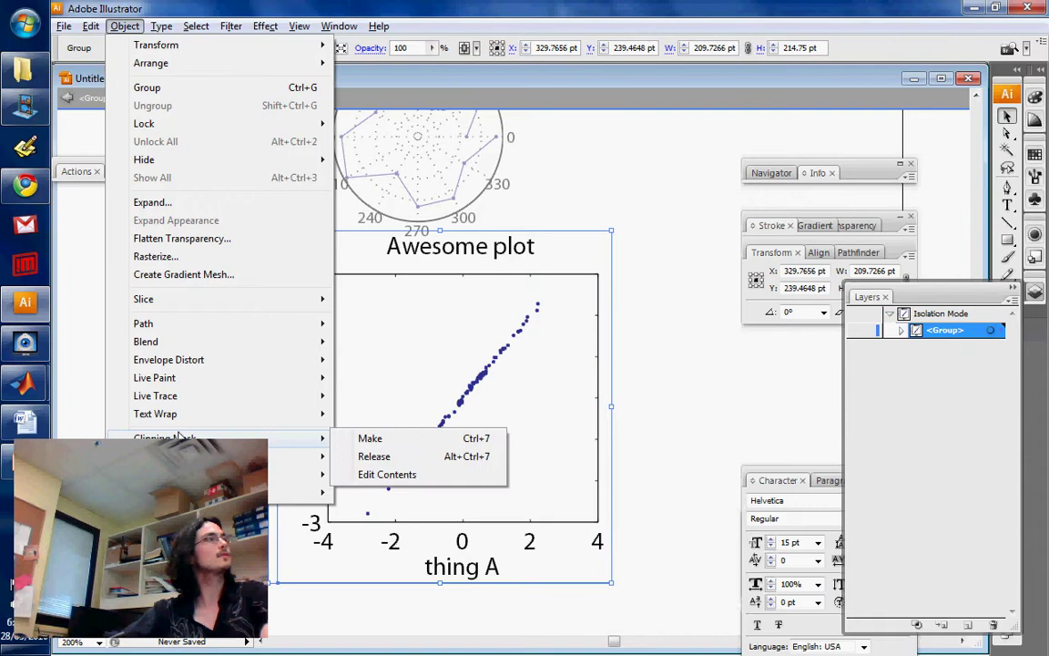
{"action": "left_click", "coordinate": [383, 457]}
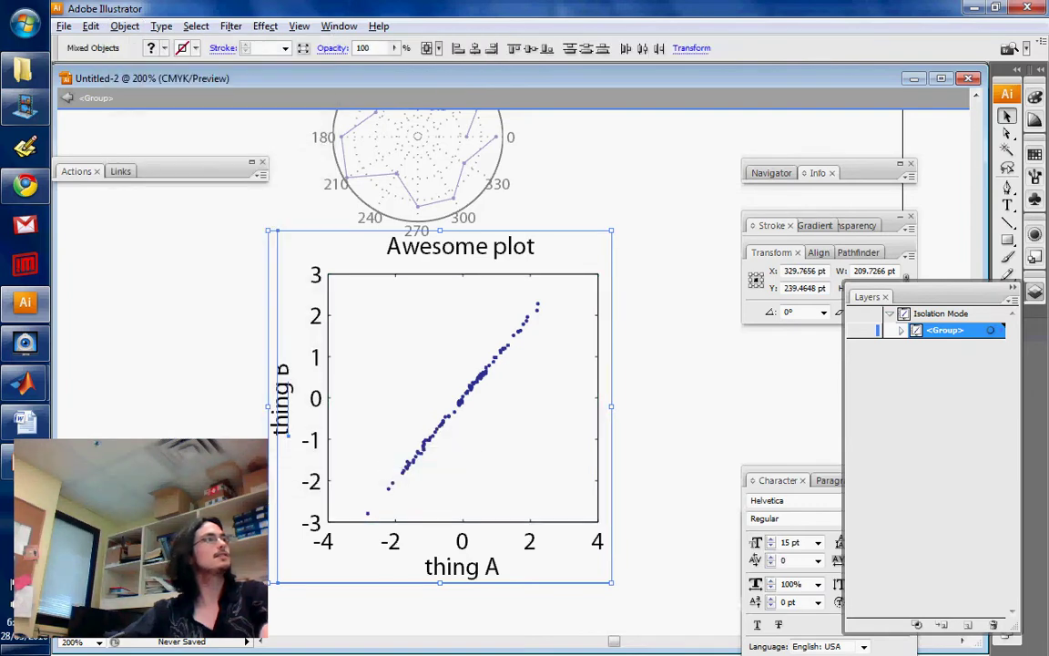
{"action": "left_click", "coordinate": [279, 395]}
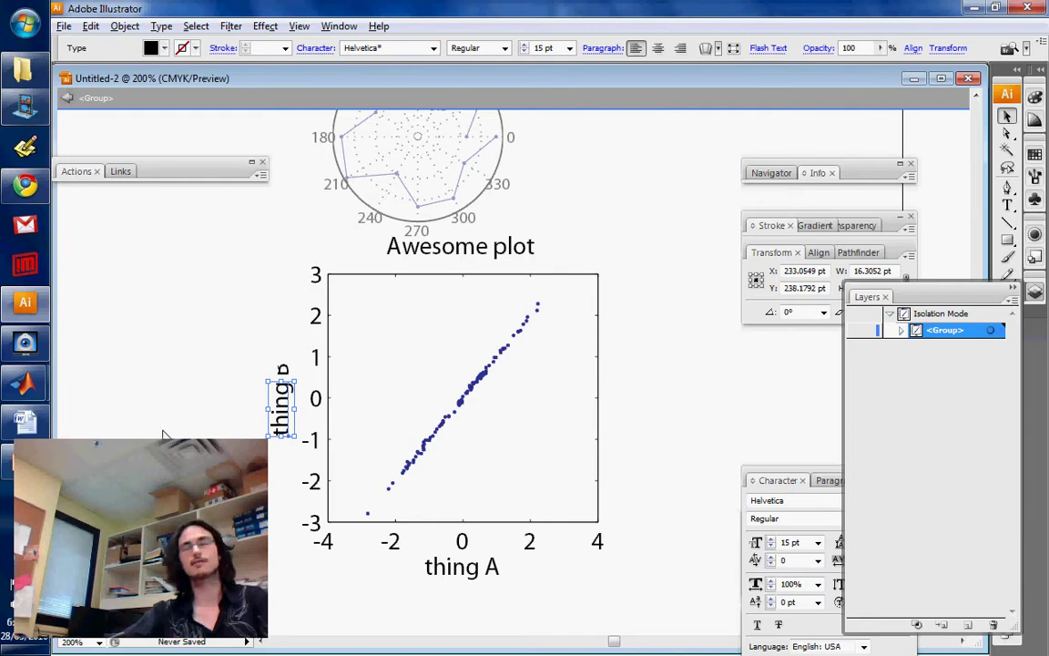
{"action": "left_click", "coordinate": [183, 435]}
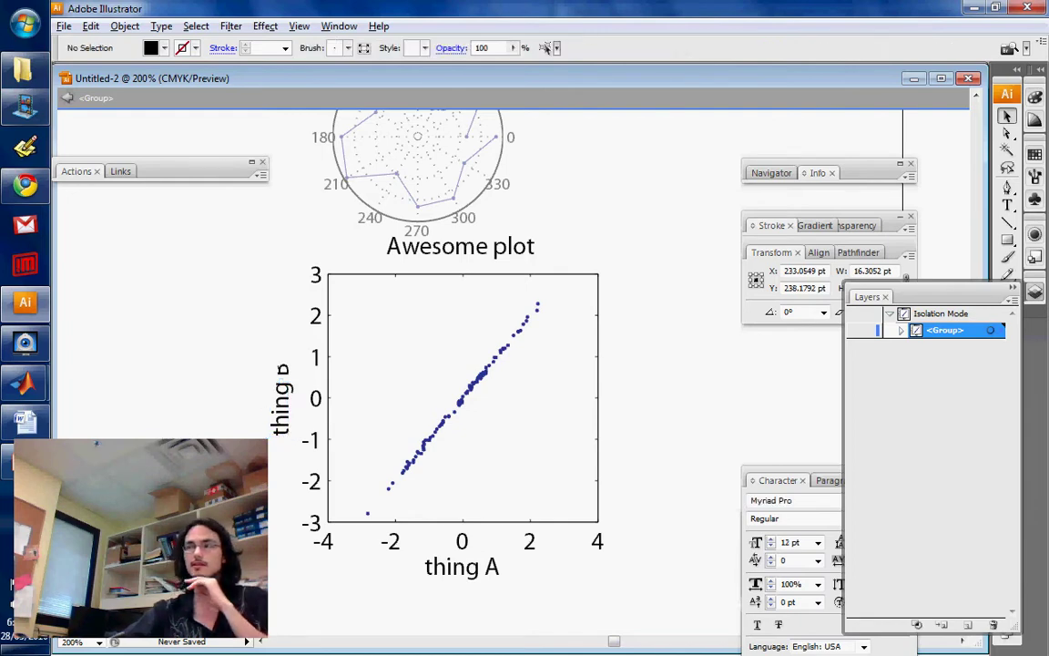
{"action": "left_click", "coordinate": [272, 492]}
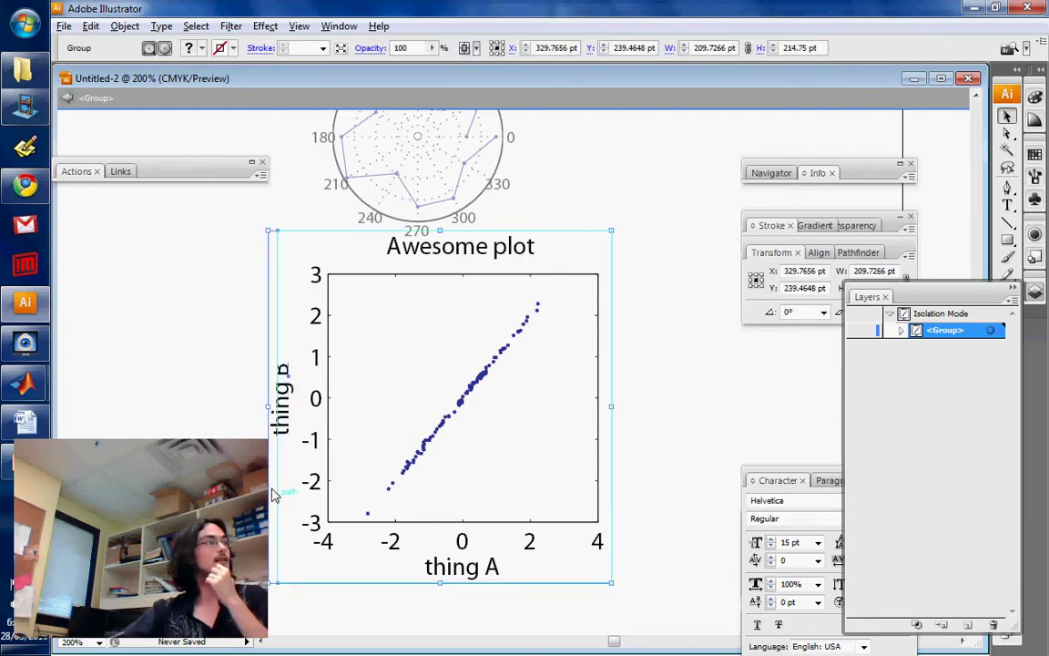
Move the released B letter and clipping rectangle path off to the left of the scatter plot
{"action": "left_click_drag", "start_coordinate": [271, 491], "coordinate": [141, 340]}
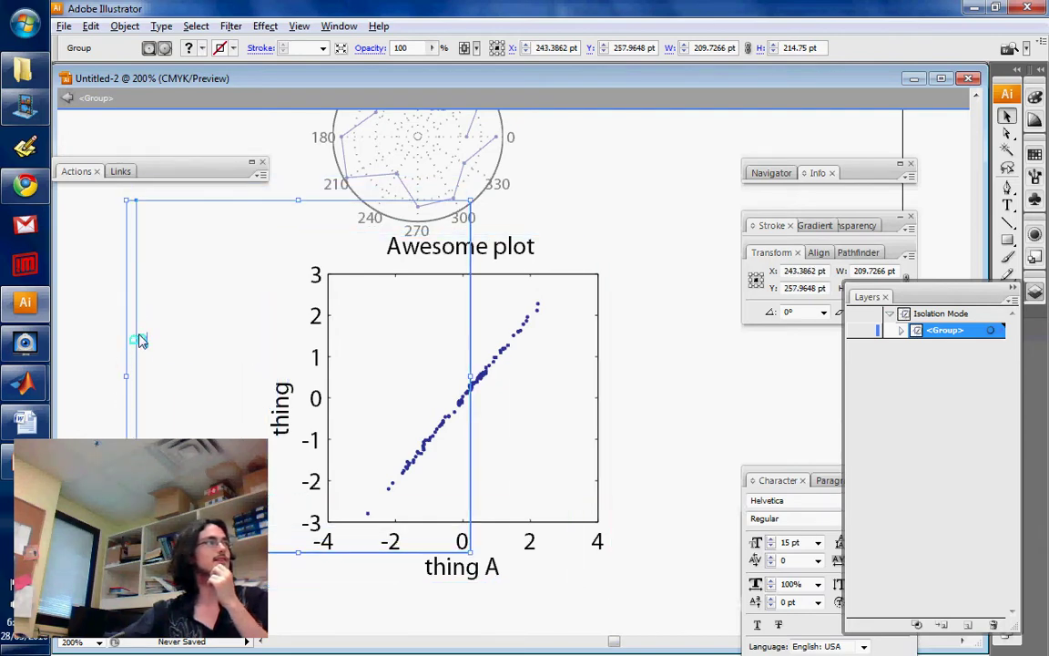
{"action": "double_click", "coordinate": [132, 395]}
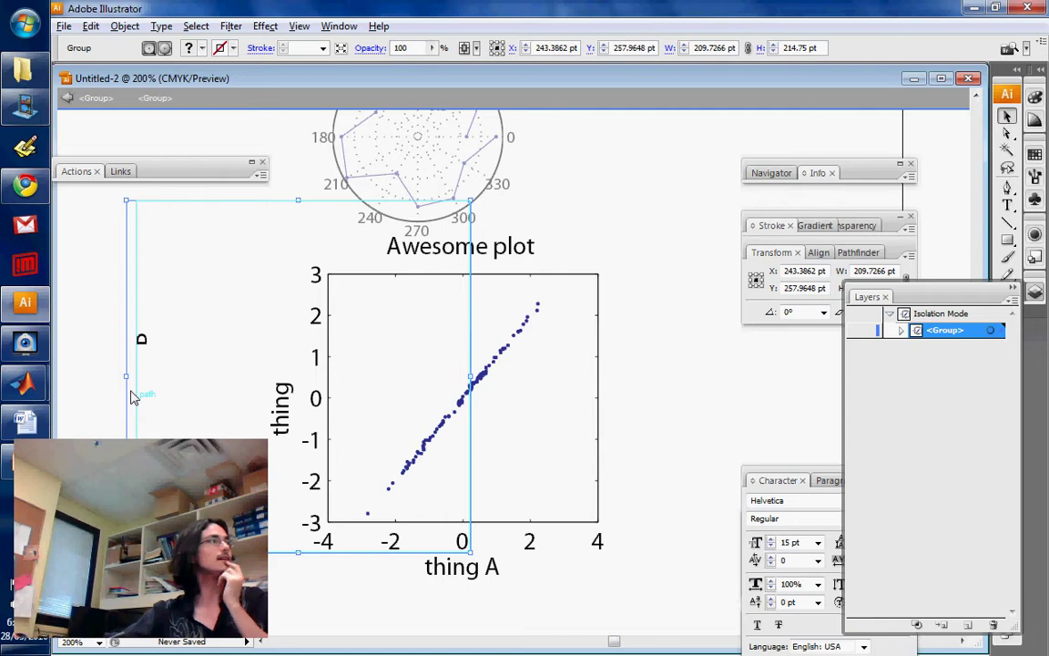
{"action": "left_click", "coordinate": [137, 337]}
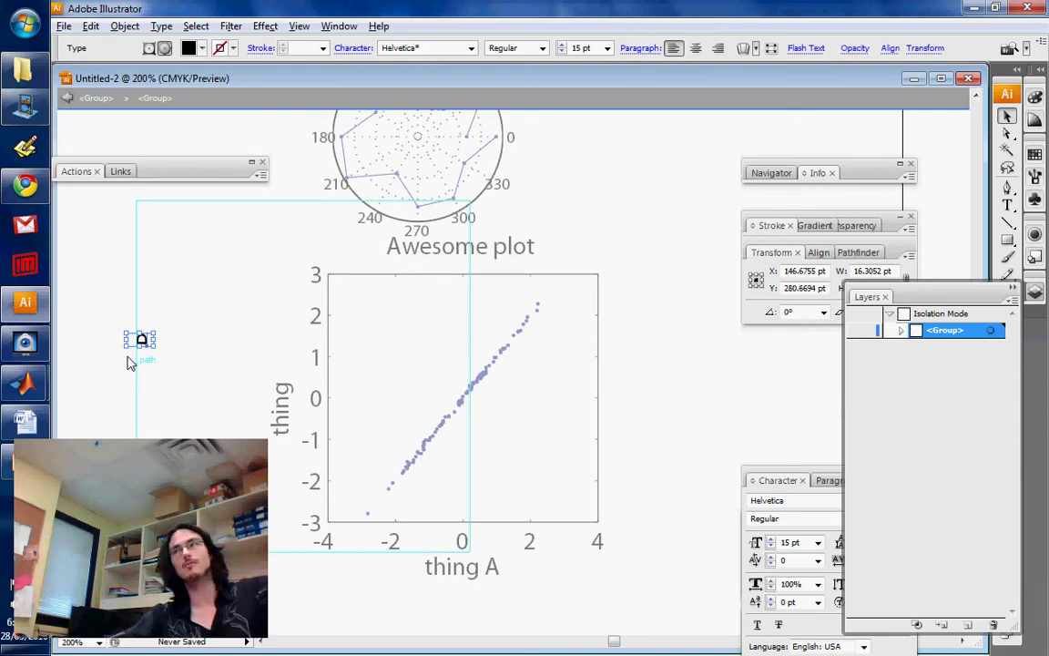
{"action": "left_click", "coordinate": [130, 362]}
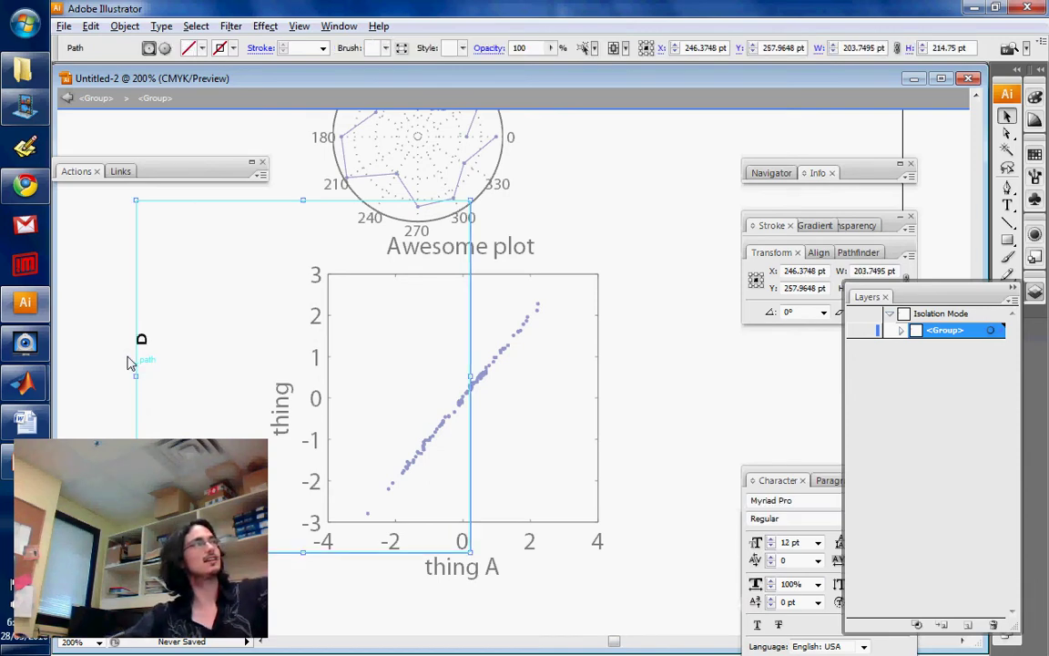
{"action": "left_click_drag", "start_coordinate": [131, 362], "coordinate": [99, 376]}
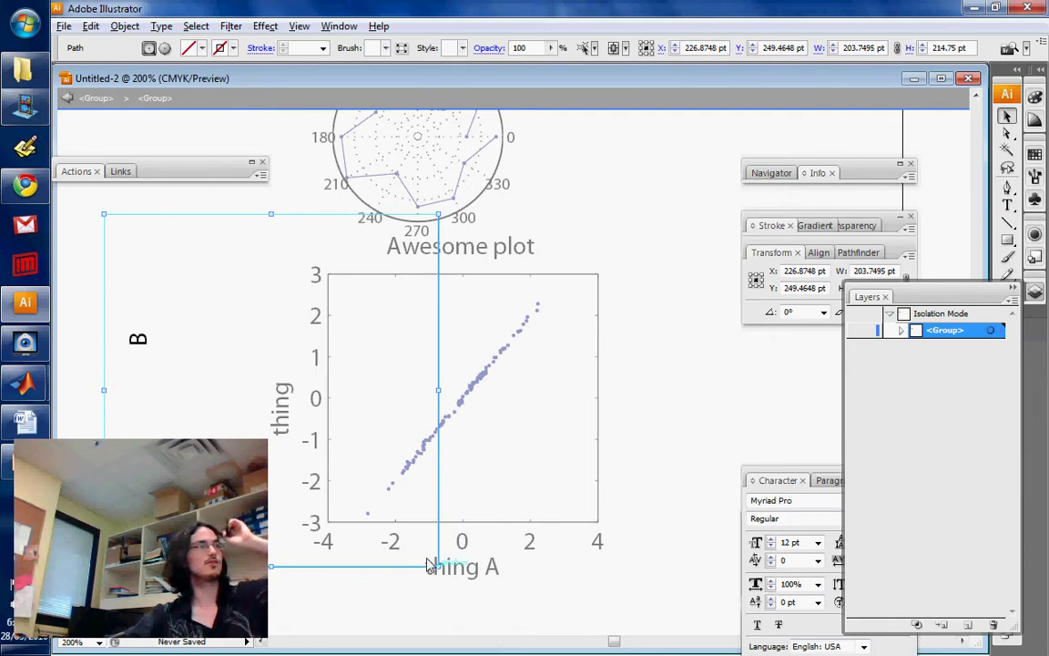
{"action": "left_click", "coordinate": [384, 500]}
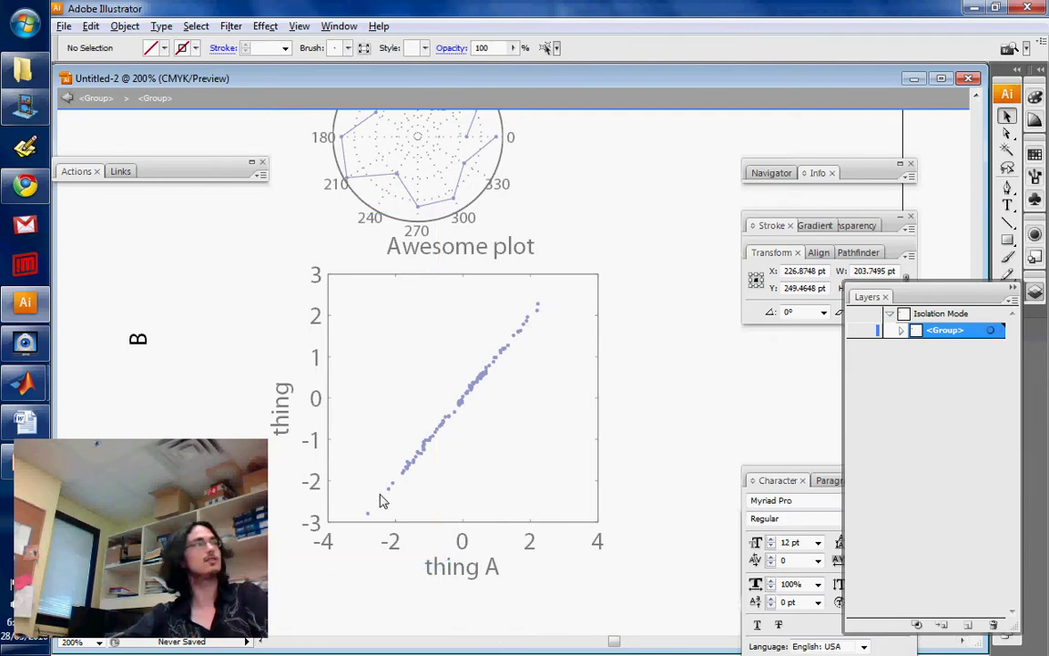
Exit Isolation Mode and zoom out to 100% to see both plots
{"action": "double_click", "coordinate": [175, 369]}
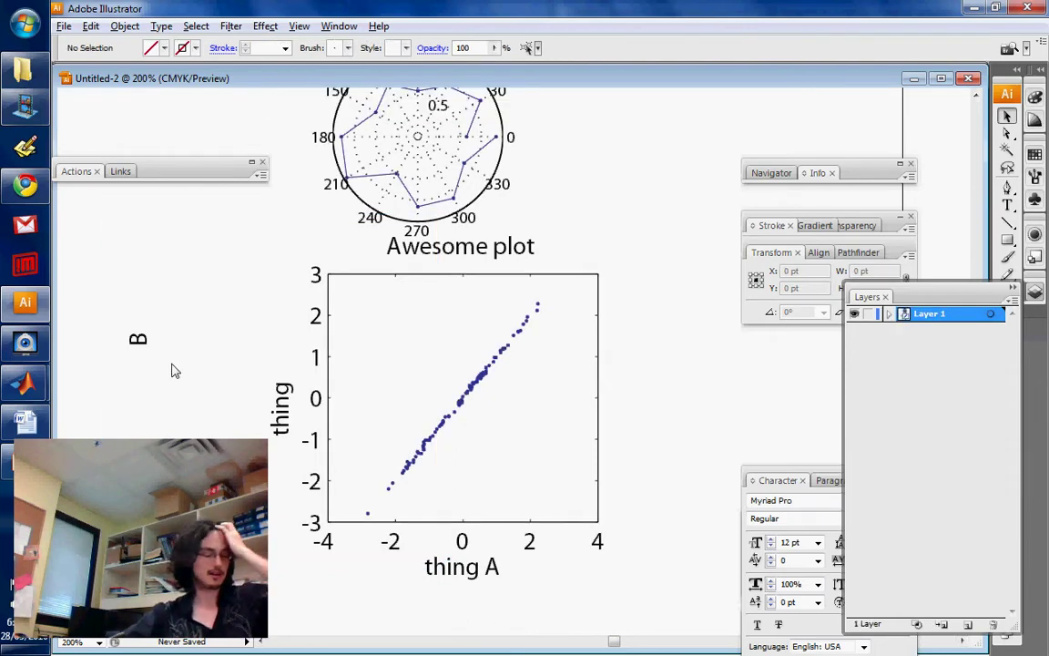
{"action": "scroll", "coordinate": [175, 371], "scroll_direction": "up", "scroll_amount": 3}
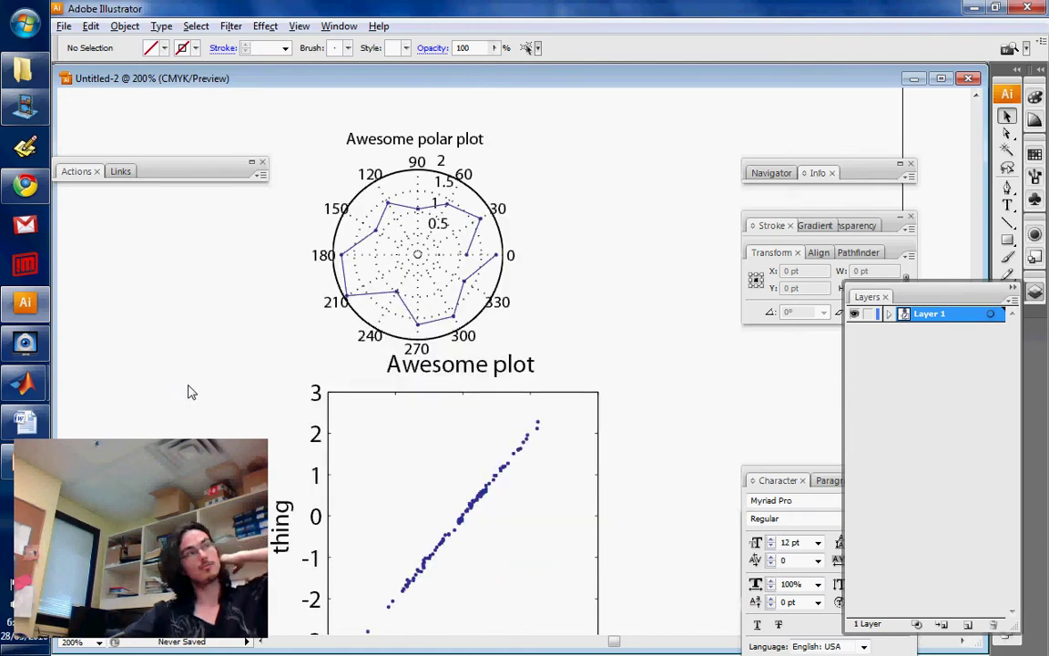
{"action": "key", "text": "ctrl+minus"}
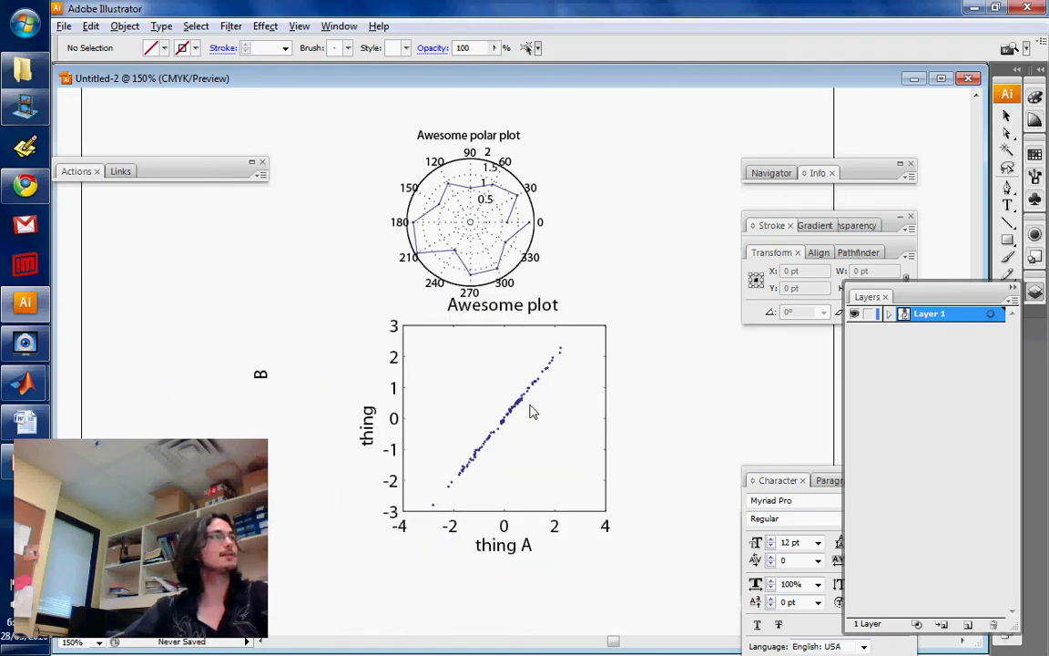
{"action": "key", "text": "ctrl+minus"}
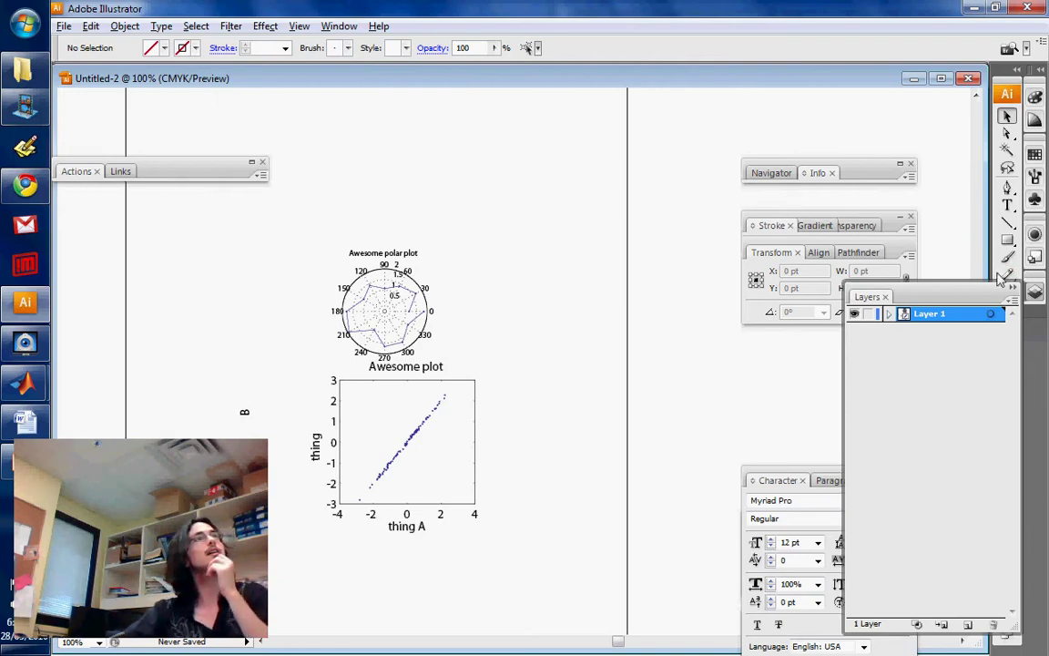
Draw a rectangle over the scatter plot and make a clipping mask with the plot and B label
{"action": "left_click", "coordinate": [1008, 240]}
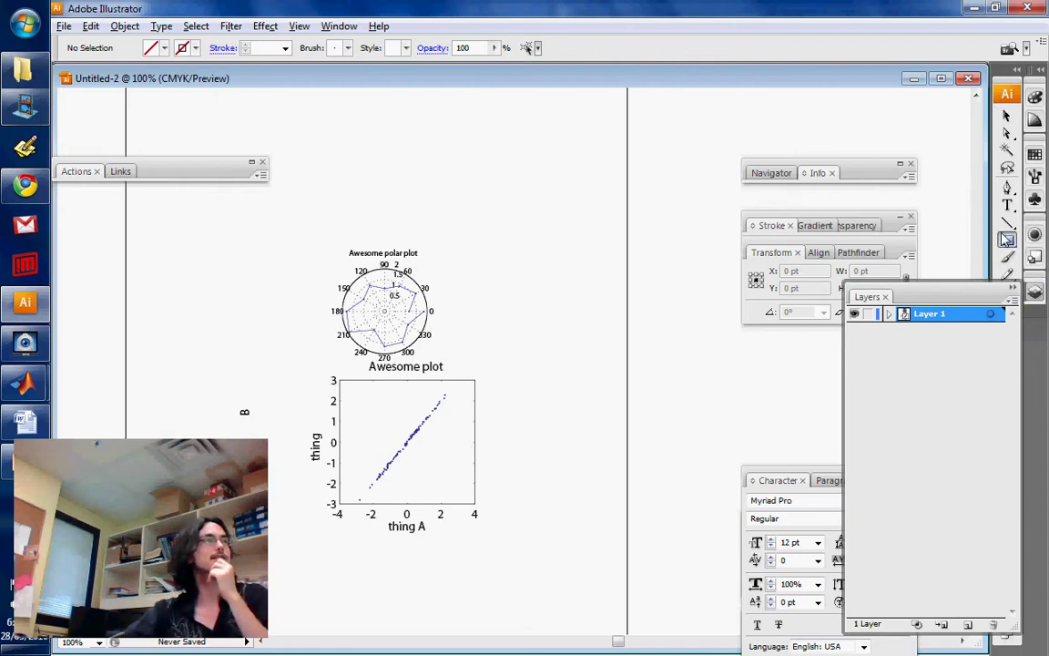
{"action": "left_click_drag", "start_coordinate": [327, 375], "coordinate": [482, 520]}
{"action": "key", "text": "v"}
{"action": "left_click_drag", "start_coordinate": [491, 563], "coordinate": [219, 387]}
{"action": "left_click", "coordinate": [243, 401], "text": "shift"}
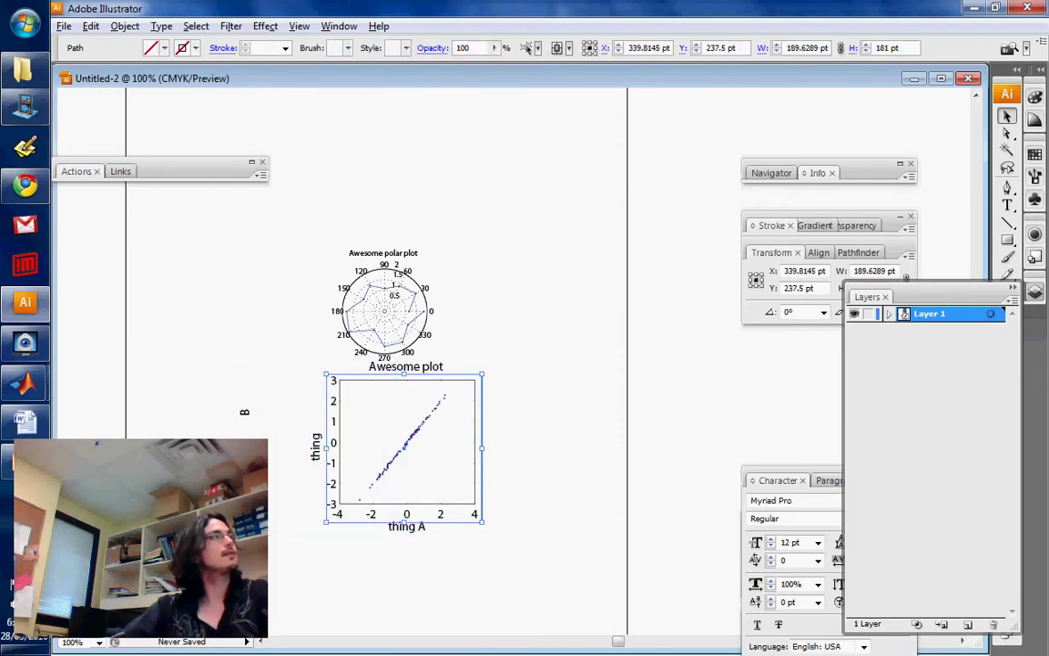
{"action": "left_click", "coordinate": [547, 560]}
{"action": "left_click_drag", "start_coordinate": [548, 560], "coordinate": [159, 389]}
{"action": "left_click", "coordinate": [95, 25]}
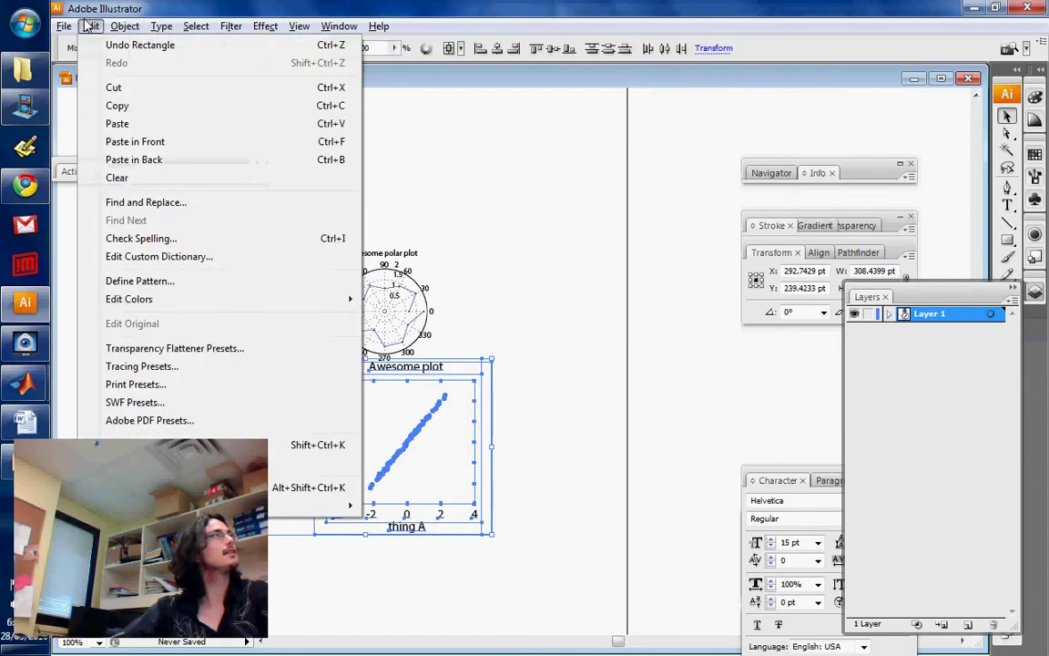
{"action": "mouse_move", "coordinate": [125, 26]}
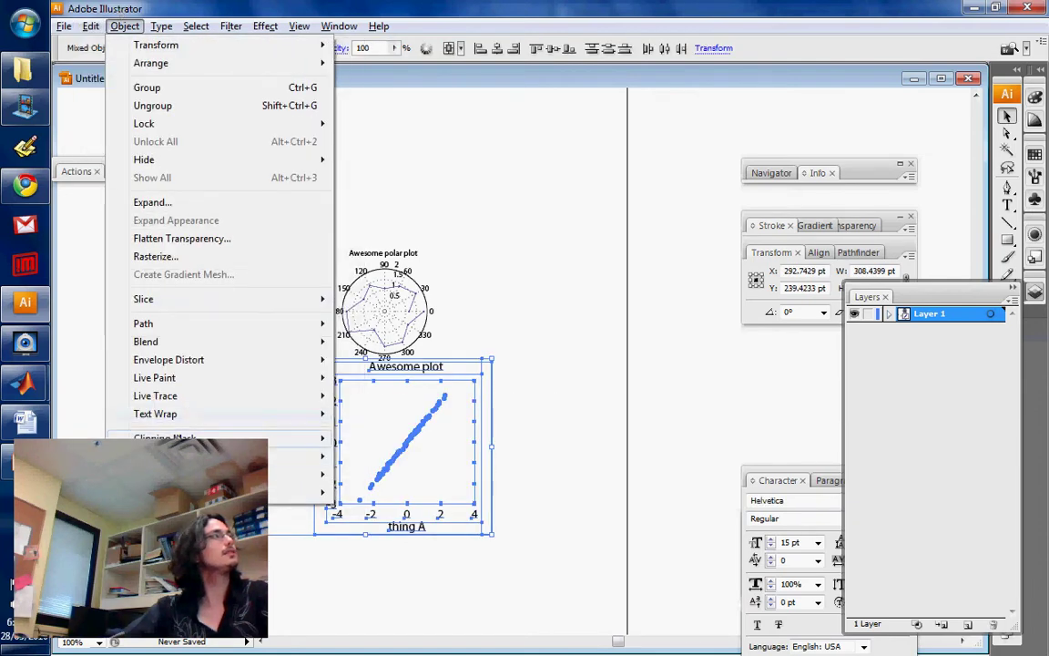
{"action": "mouse_move", "coordinate": [273, 438]}
{"action": "left_click", "coordinate": [401, 439]}
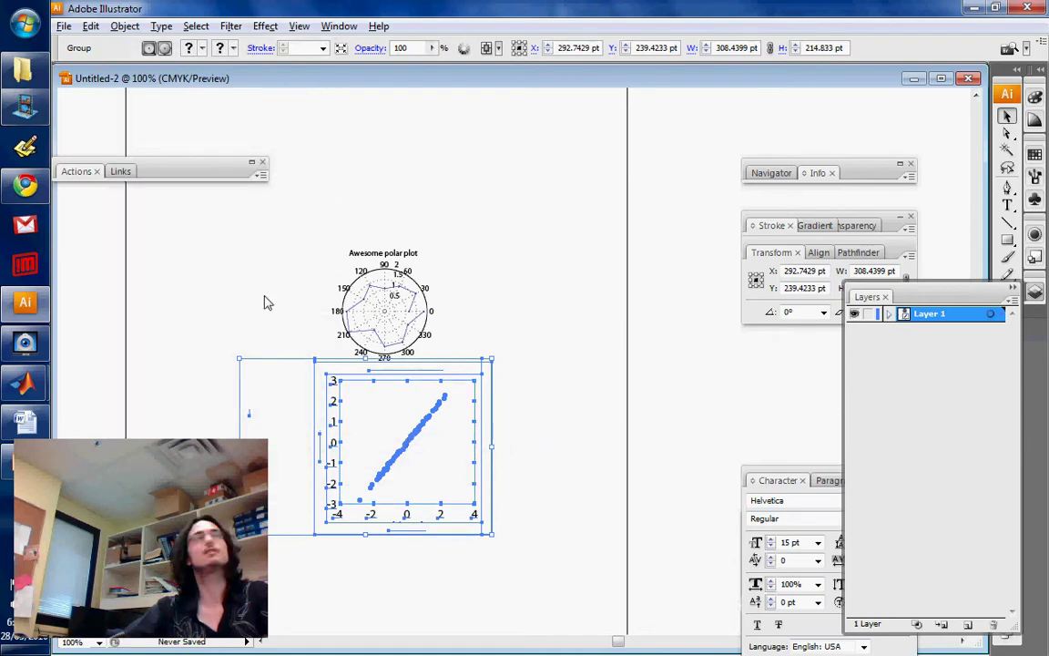
Release the clipping mask to bring back the 'Awesome plot' title and 'thing A' label
{"action": "left_click", "coordinate": [125, 25]}
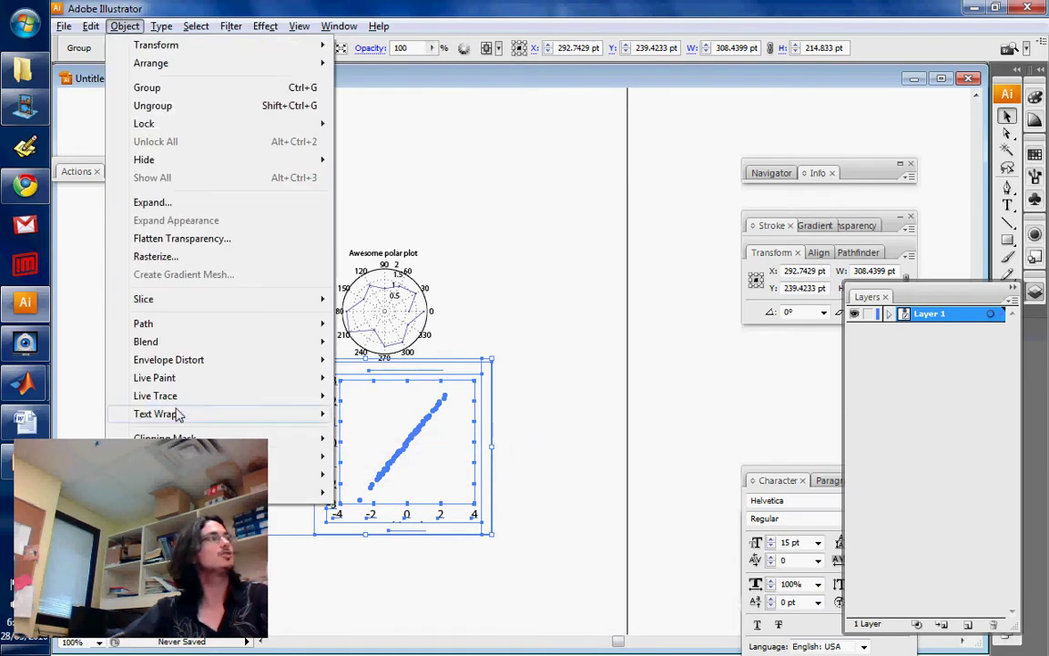
{"action": "mouse_move", "coordinate": [301, 438]}
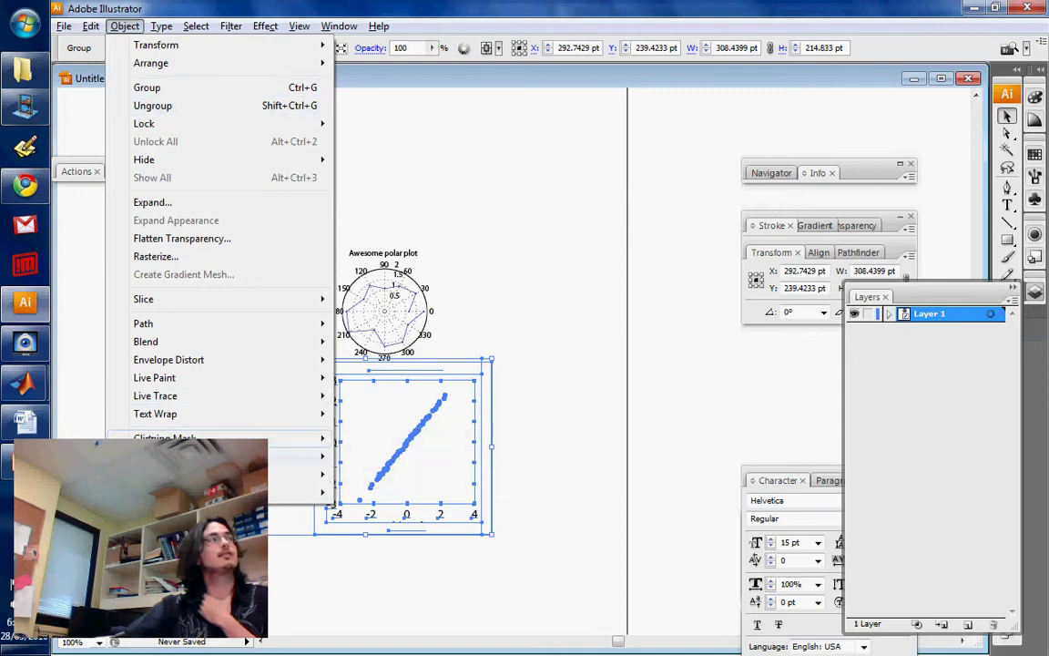
{"action": "left_click", "coordinate": [374, 456]}
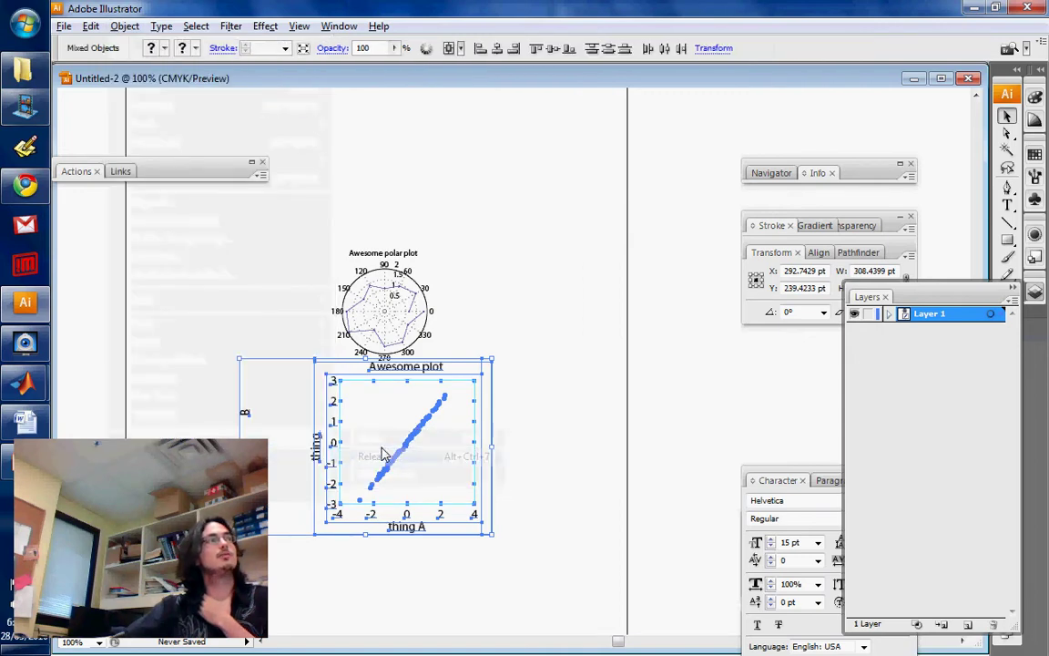
{"action": "left_click", "coordinate": [597, 444]}
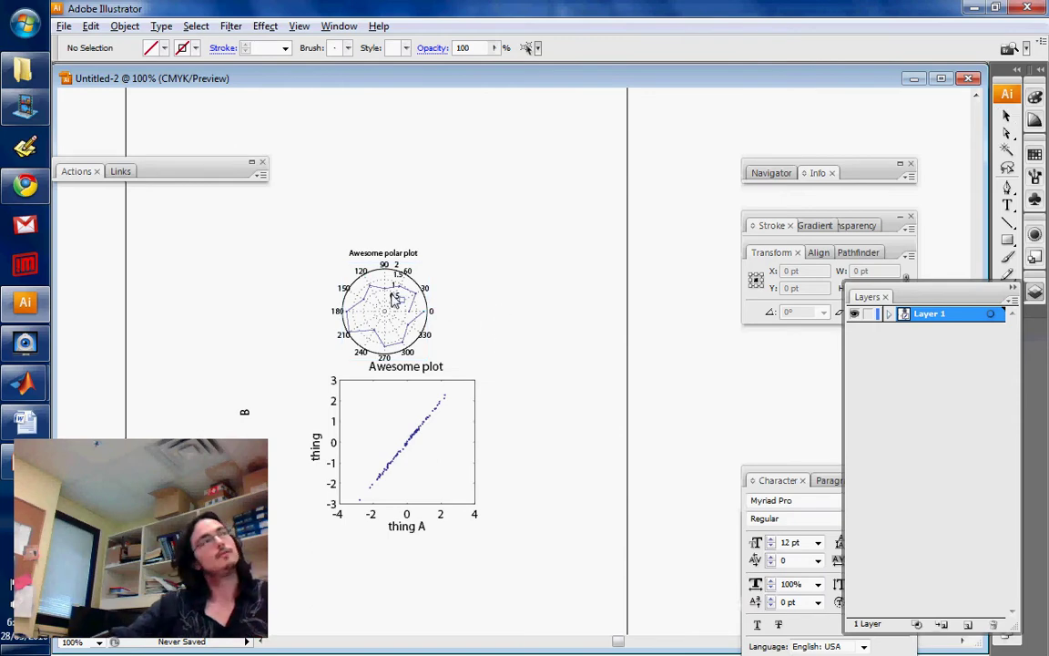
Zoom to 400% on the polar plot, isolate its group, and move the spoke compound path aside and back
{"action": "scroll", "coordinate": [394, 299], "scroll_direction": "up", "scroll_amount": 4}
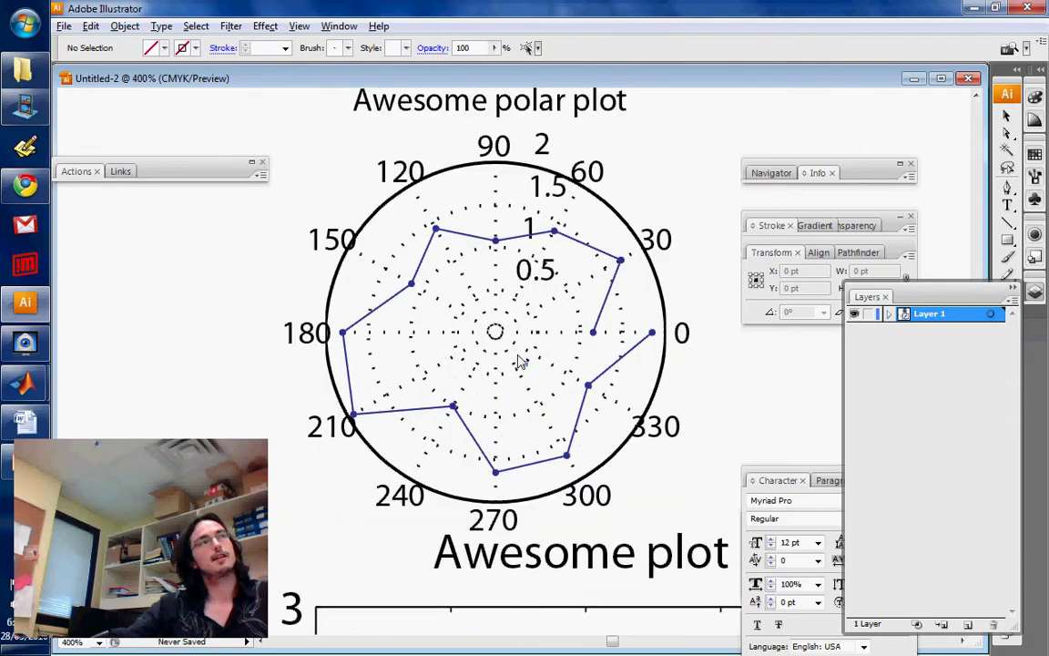
{"action": "scroll", "coordinate": [519, 361], "scroll_direction": "up", "scroll_amount": 1}
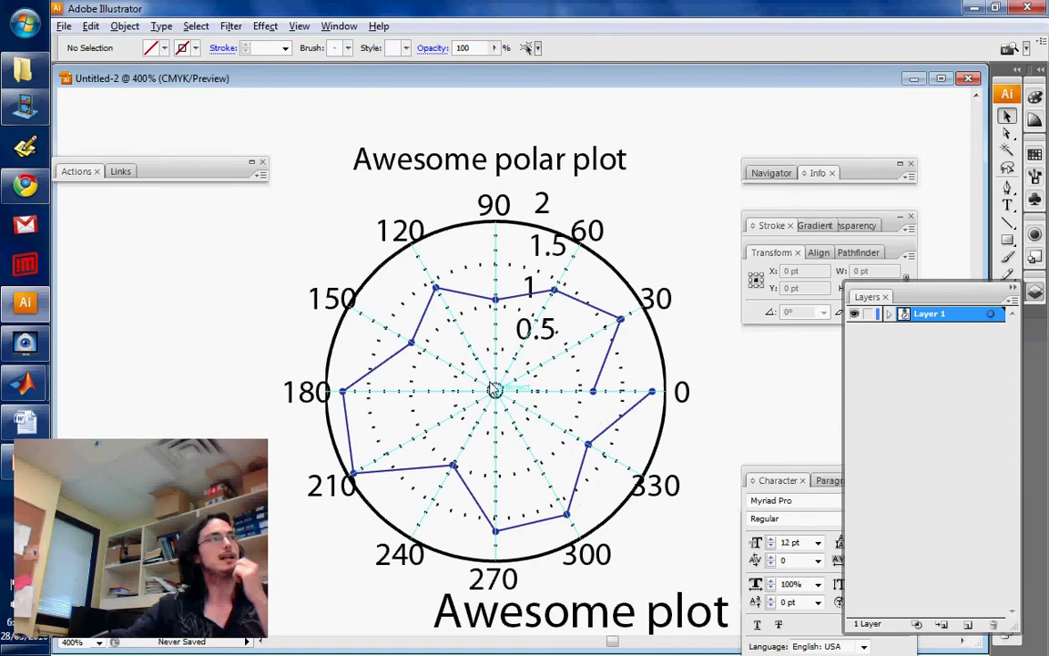
{"action": "left_click", "coordinate": [495, 390]}
{"action": "double_click", "coordinate": [494, 389]}
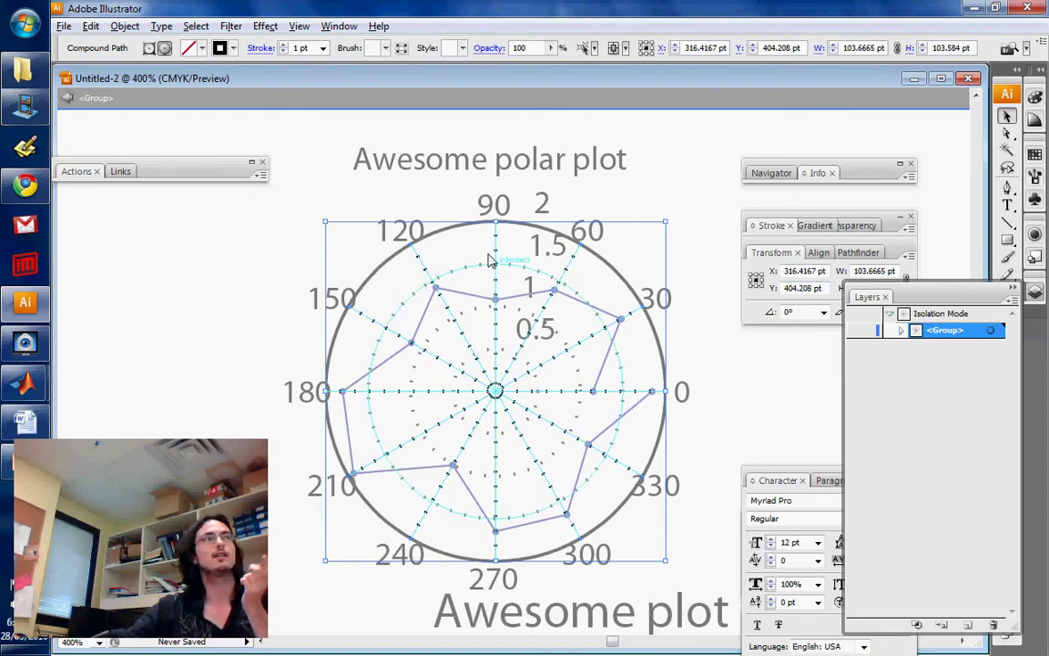
{"action": "double_click", "coordinate": [223, 305]}
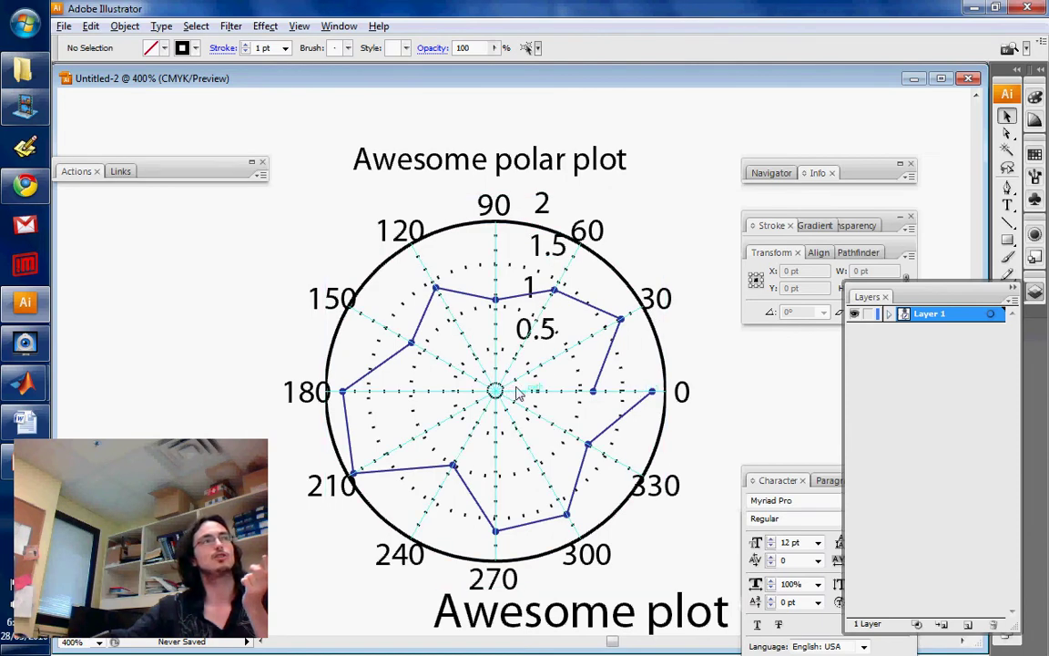
{"action": "double_click", "coordinate": [534, 390]}
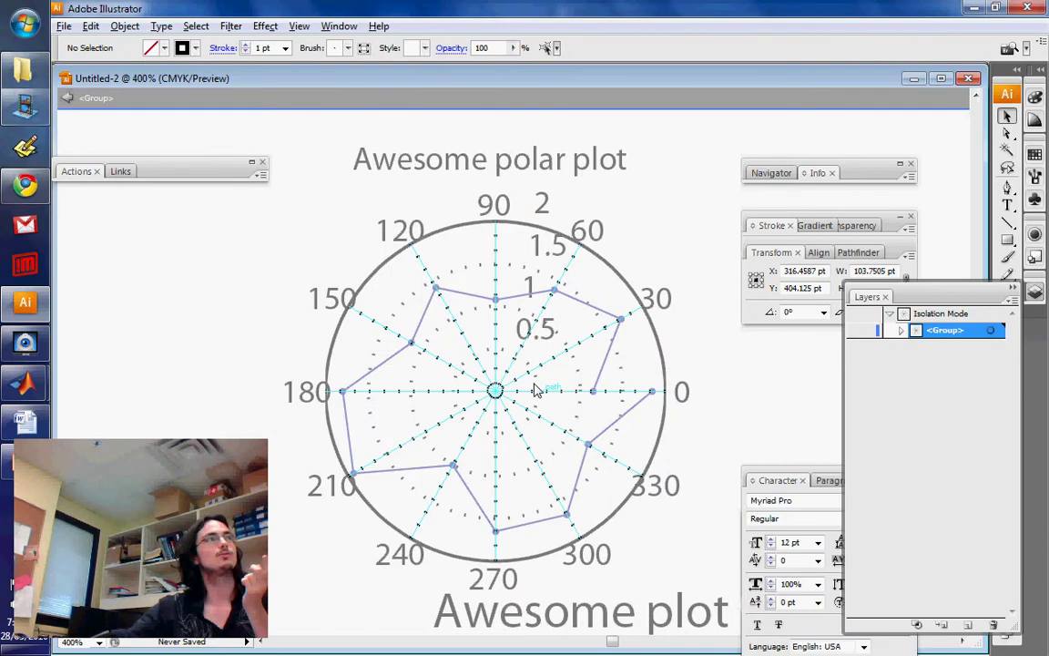
{"action": "left_click", "coordinate": [536, 390]}
{"action": "left_click_drag", "start_coordinate": [536, 390], "coordinate": [257, 394]}
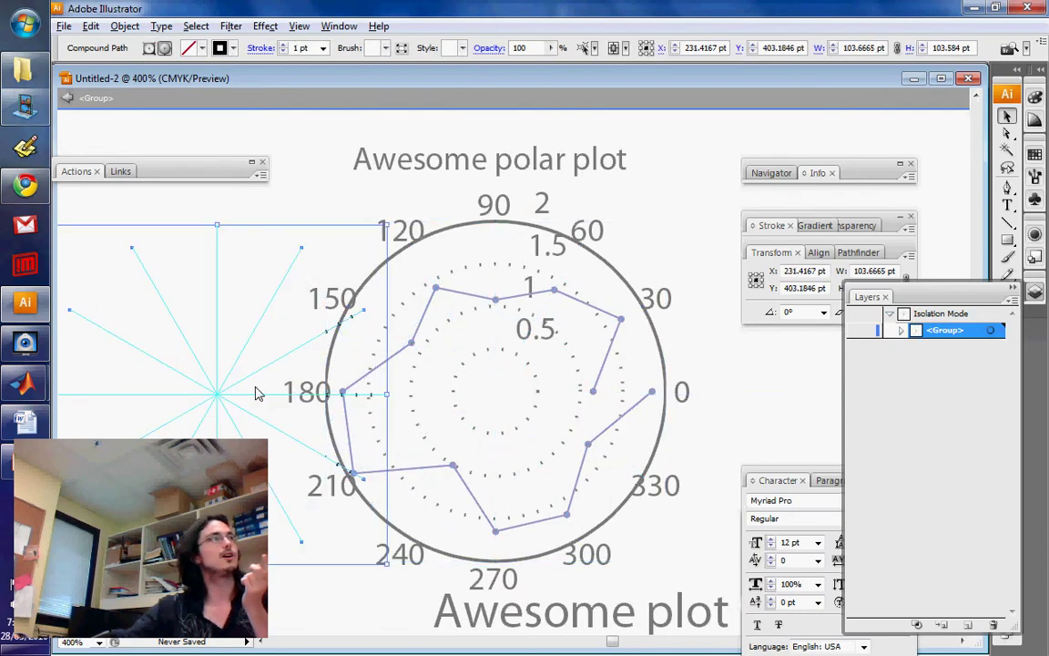
{"action": "left_click", "coordinate": [280, 570]}
{"action": "left_click_drag", "start_coordinate": [205, 386], "coordinate": [496, 394]}
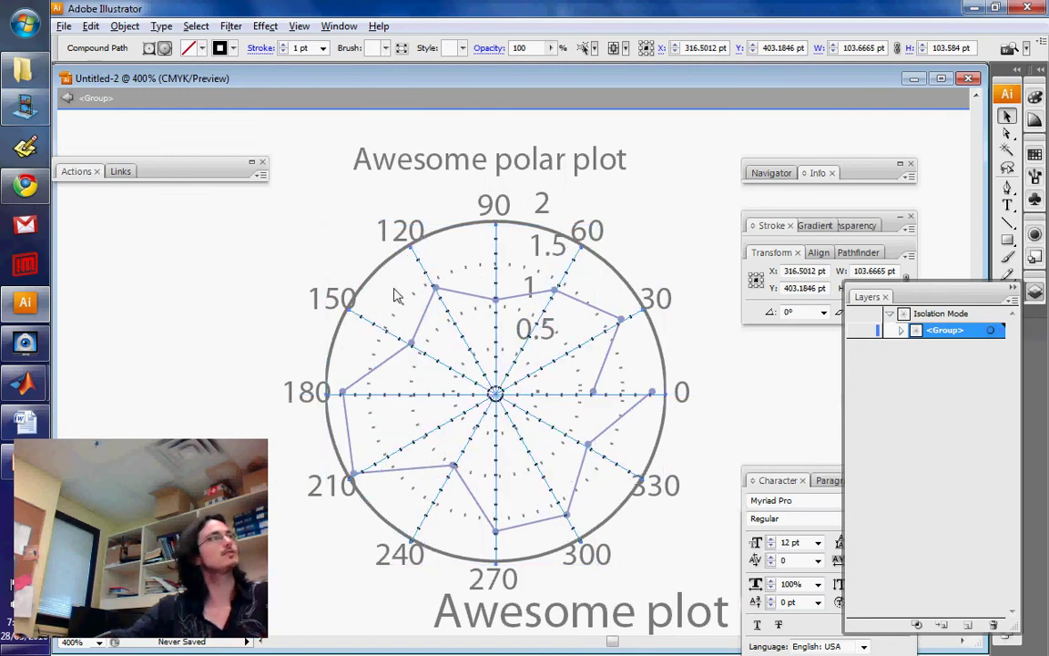
Release the clipping mask on the radial spoke compound path into separate dotted spokes
{"action": "left_click", "coordinate": [415, 401]}
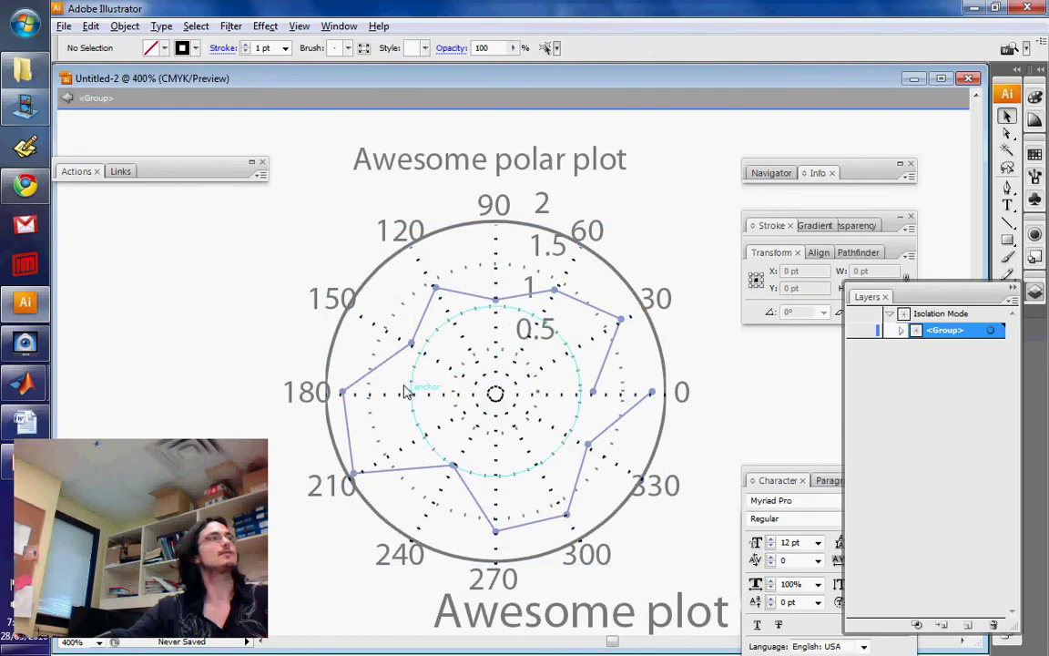
{"action": "left_click", "coordinate": [407, 393]}
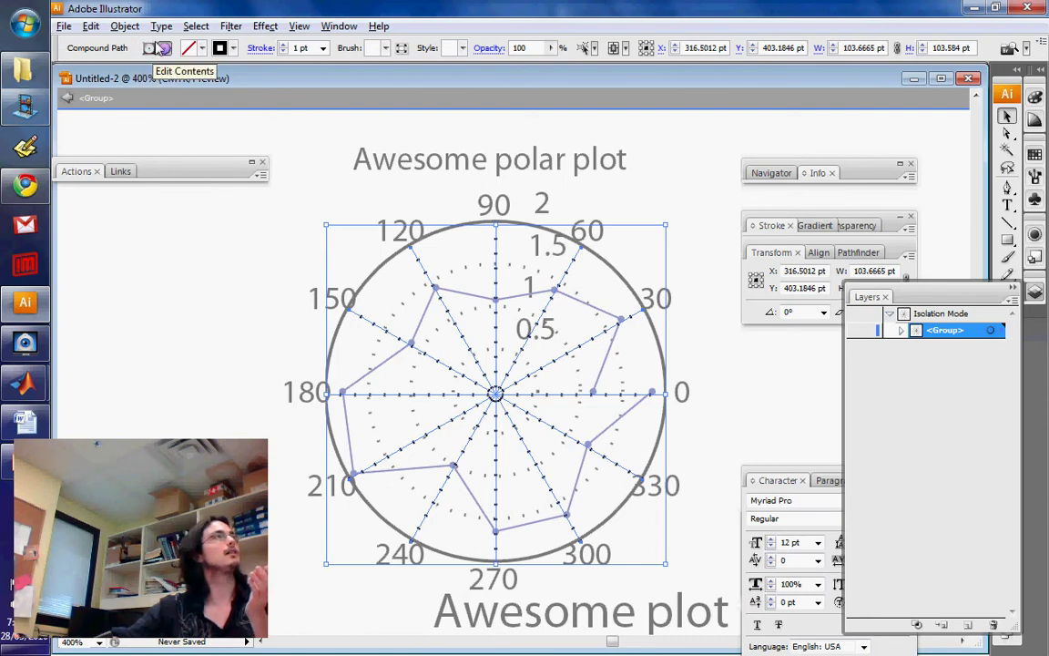
{"action": "left_click", "coordinate": [125, 26]}
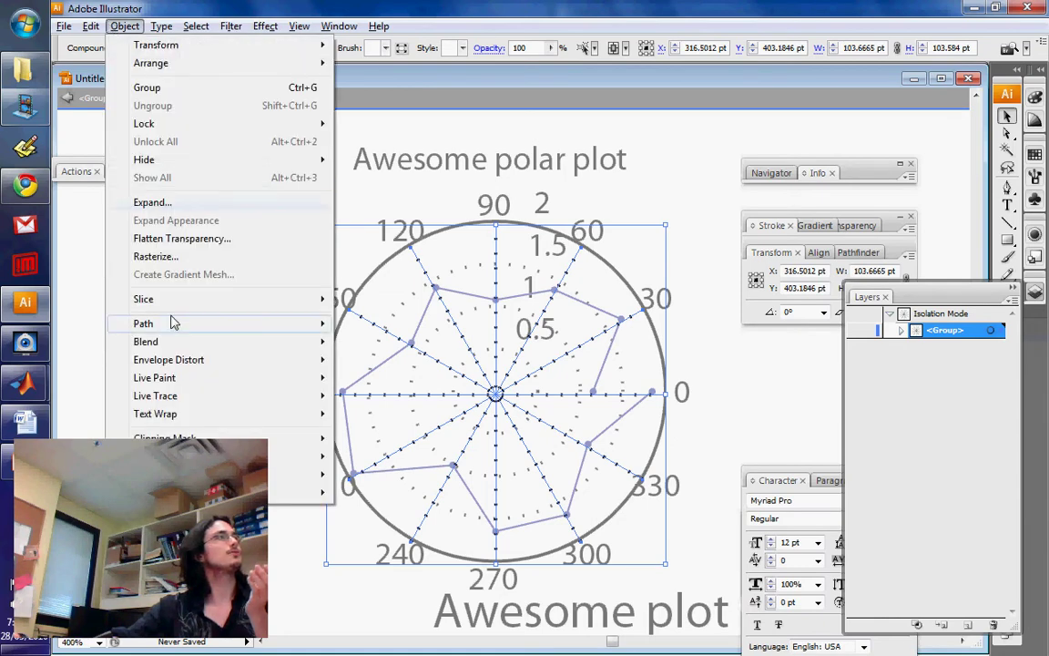
{"action": "mouse_move", "coordinate": [301, 455]}
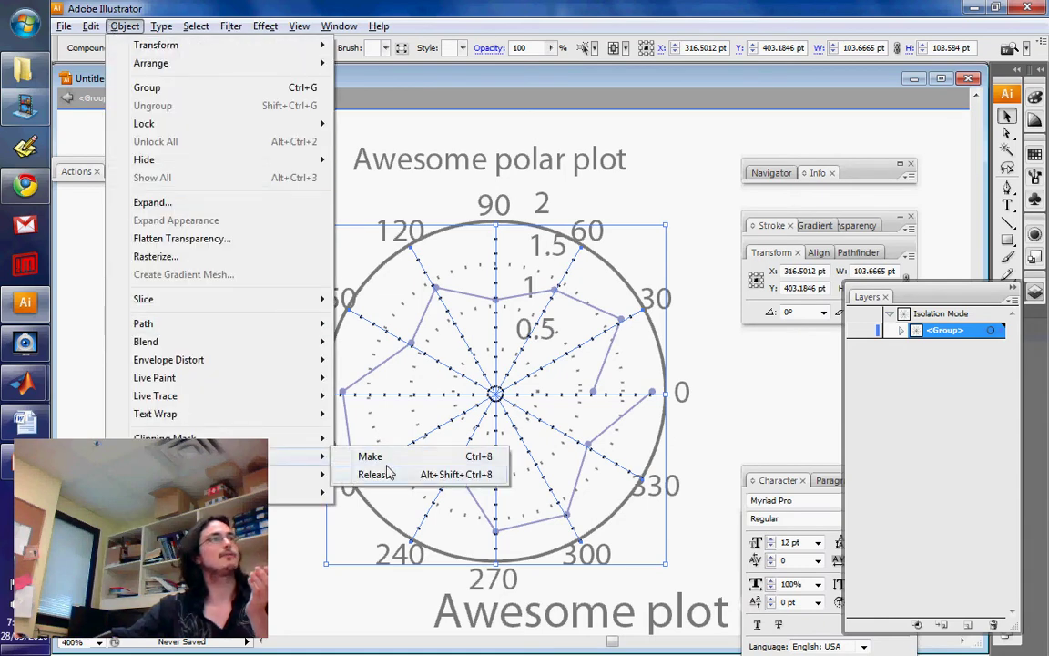
{"action": "left_click", "coordinate": [387, 474]}
{"action": "left_click", "coordinate": [392, 389]}
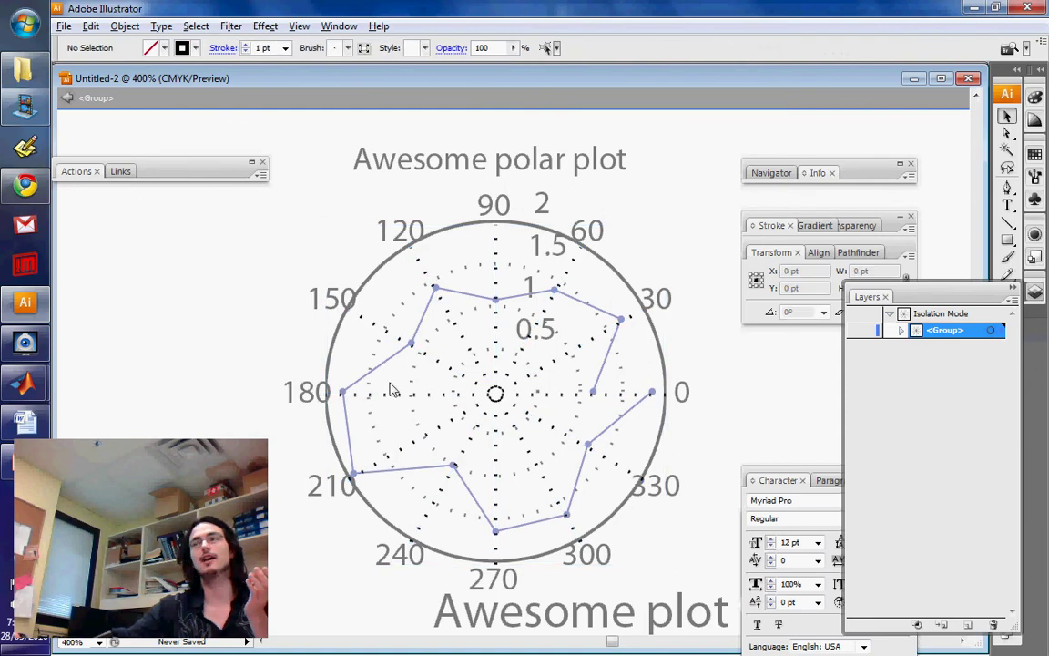
Try selecting the 180–0, 150–330, 120–300 and vertical 90–270 grid lines, then clear the selection
{"action": "left_click", "coordinate": [403, 392]}
{"action": "left_click", "coordinate": [421, 354]}
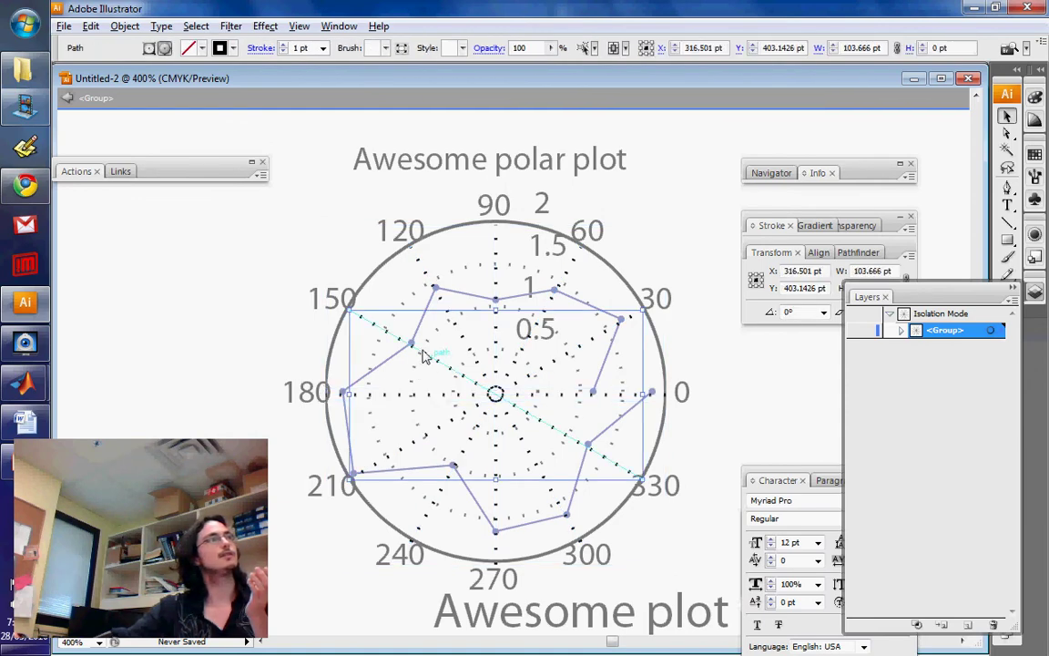
{"action": "left_click", "coordinate": [430, 282]}
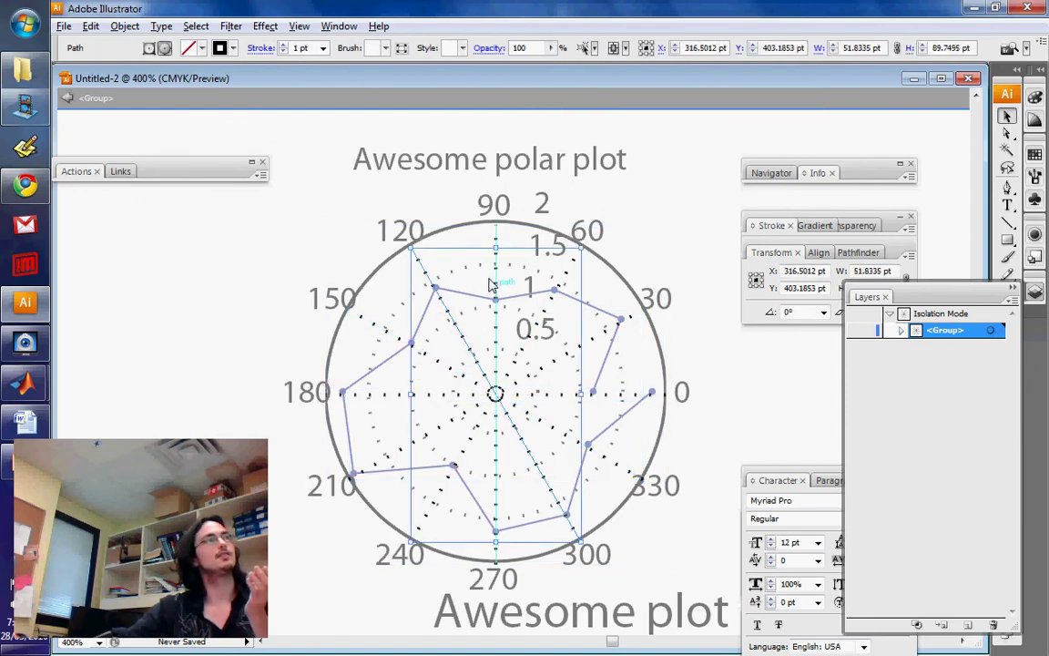
{"action": "left_click", "coordinate": [494, 285]}
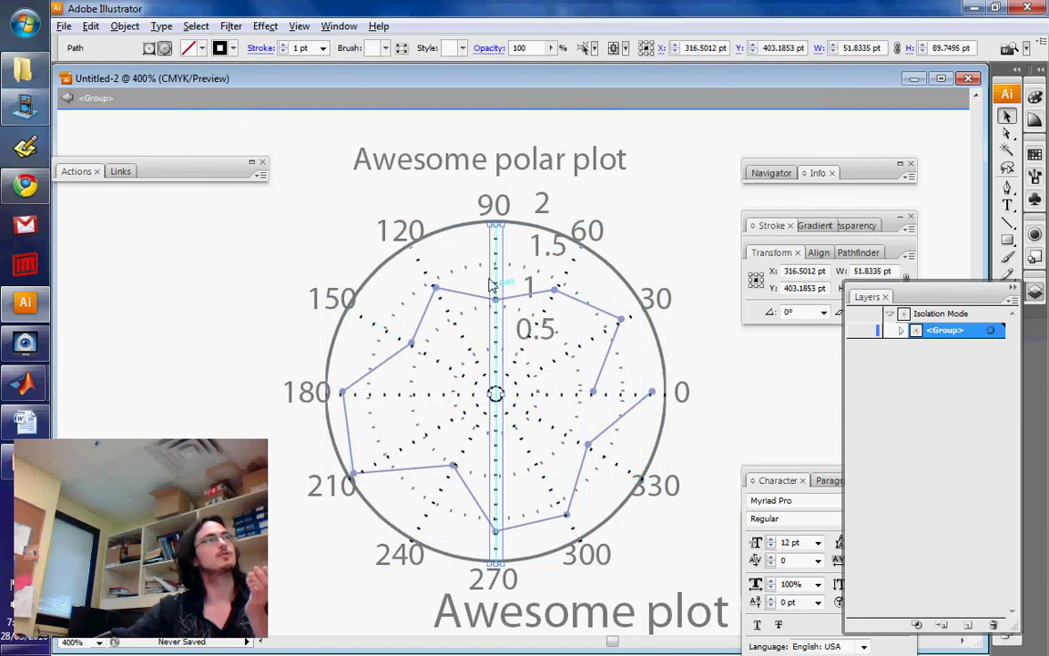
{"action": "left_click", "coordinate": [427, 355]}
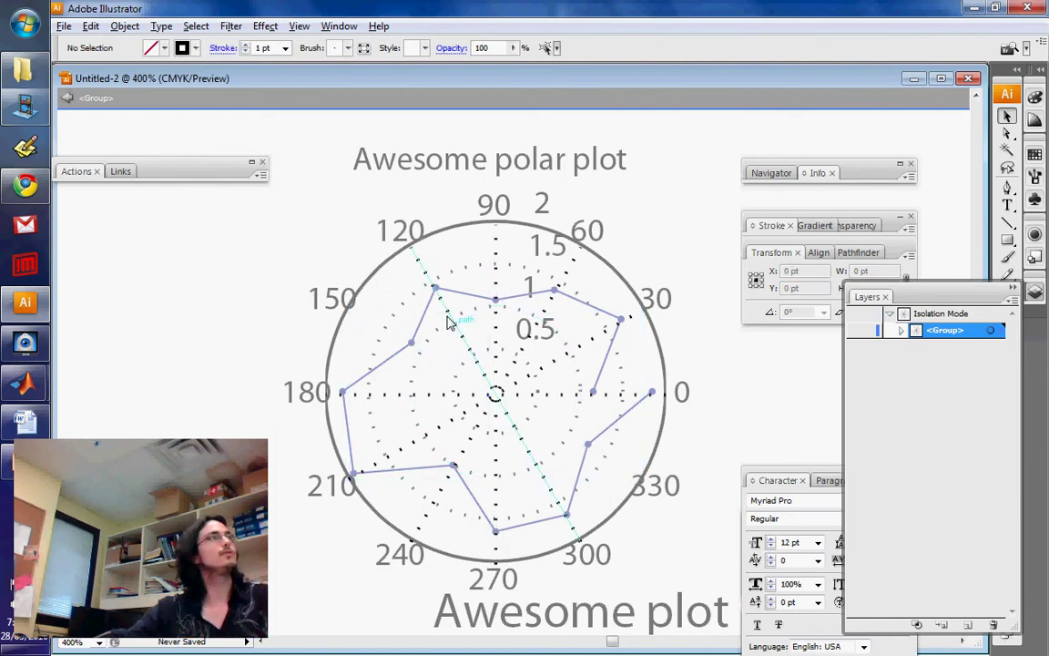
{"action": "left_click", "coordinate": [447, 324]}
{"action": "left_click", "coordinate": [474, 346]}
Delete the 60–240 and 30–210 diagonal spokes and exit Isolation Mode
{"action": "left_click", "coordinate": [538, 324]}
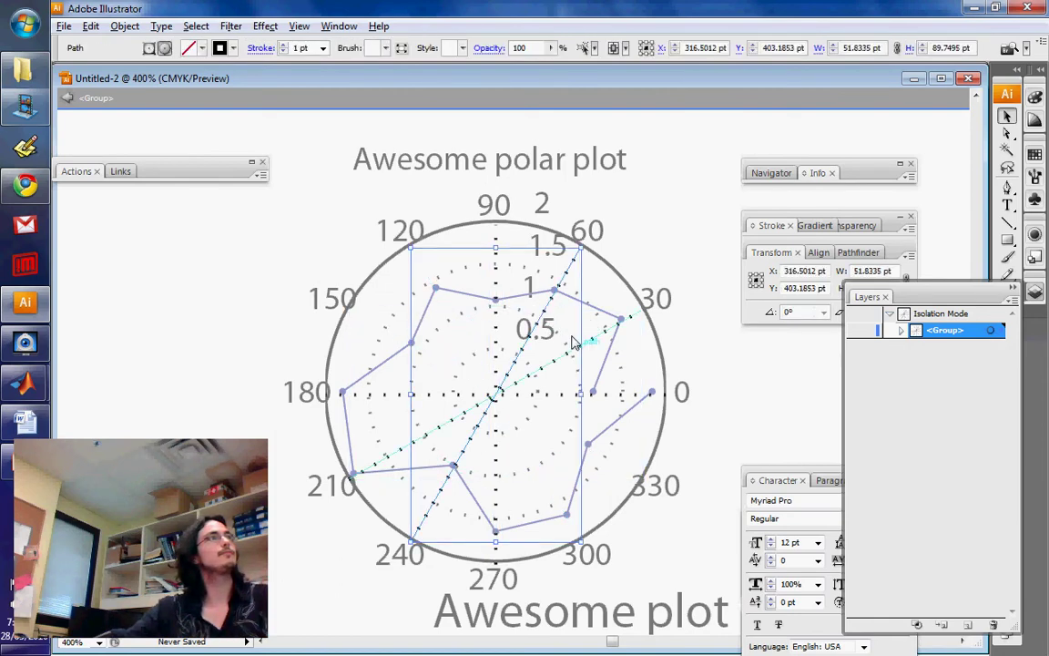
{"action": "key", "text": "Delete"}
{"action": "left_click", "coordinate": [583, 340]}
{"action": "key", "text": "Delete"}
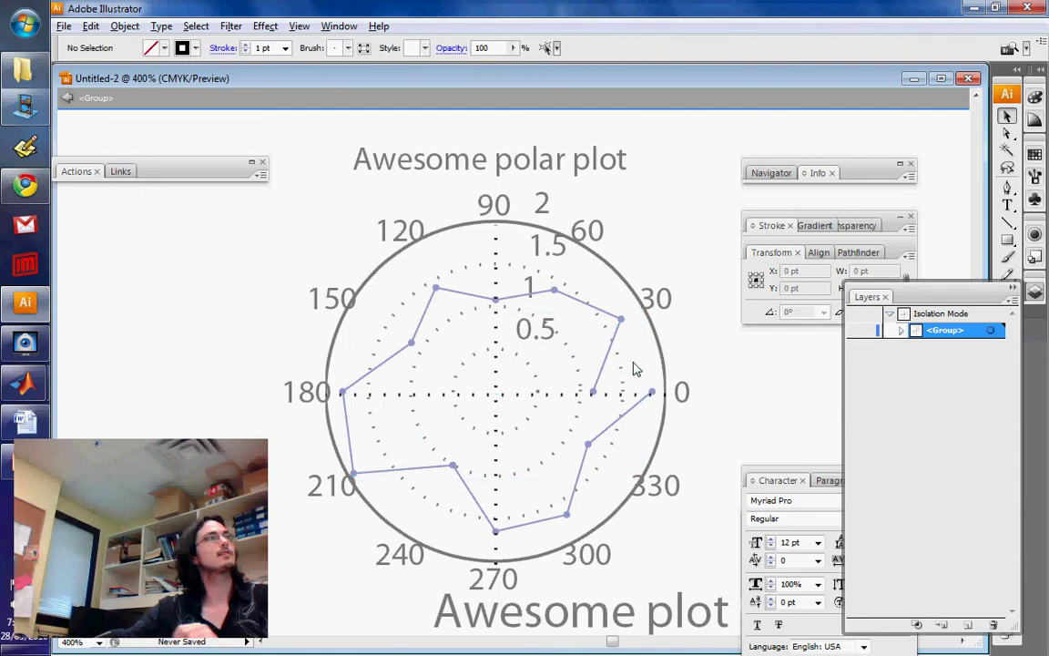
{"action": "double_click", "coordinate": [685, 242]}
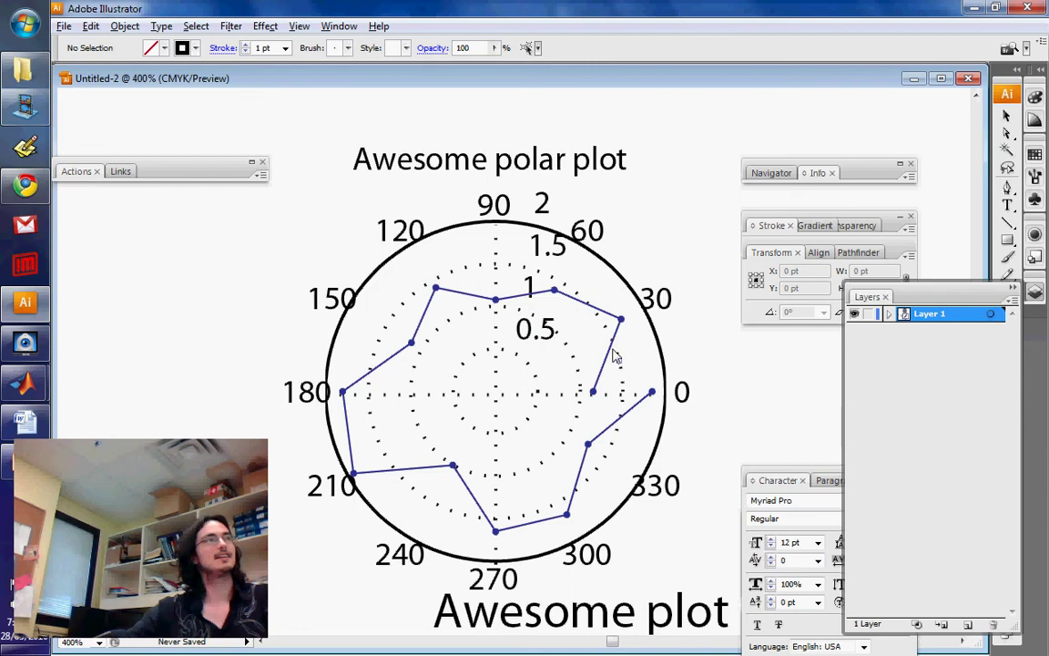
Zoom out to 200% to show the cleaned polar plot above the 'Awesome plot' scatter chart
{"action": "key", "text": "ctrl+minus"}
{"action": "key", "text": "ctrl+minus"}
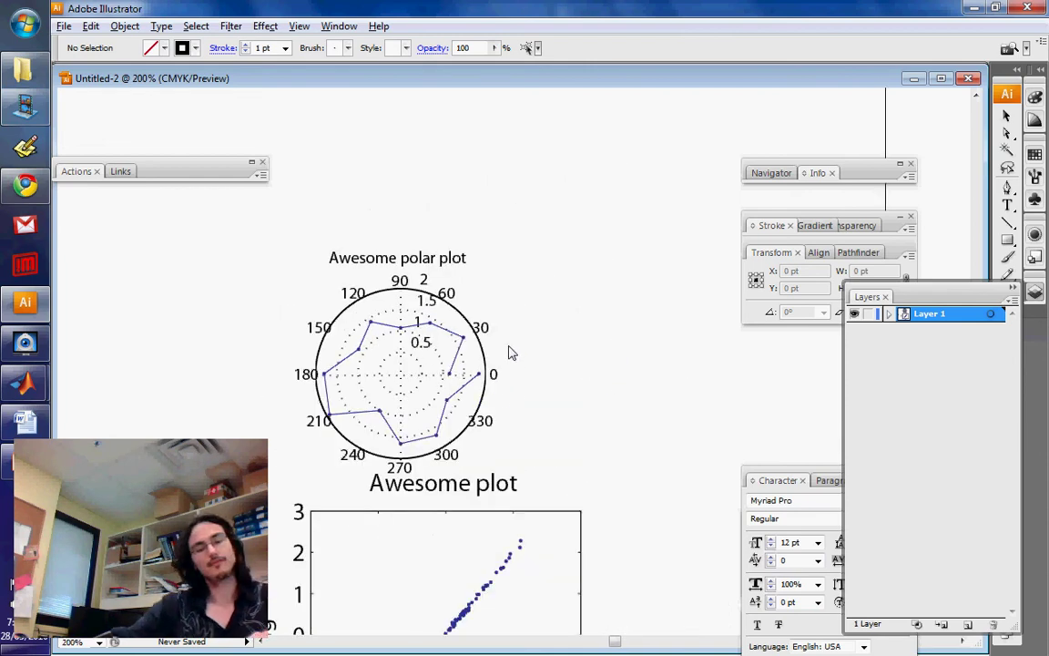